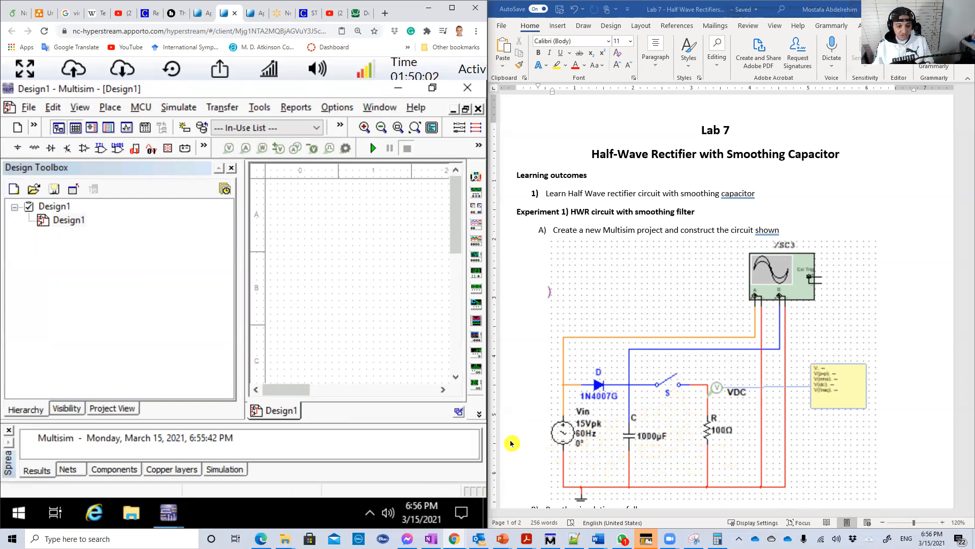
Switch to the Lab 7 exp 1 HWR with smoothing filter and load design and run its simulation.
left_click(169, 506)
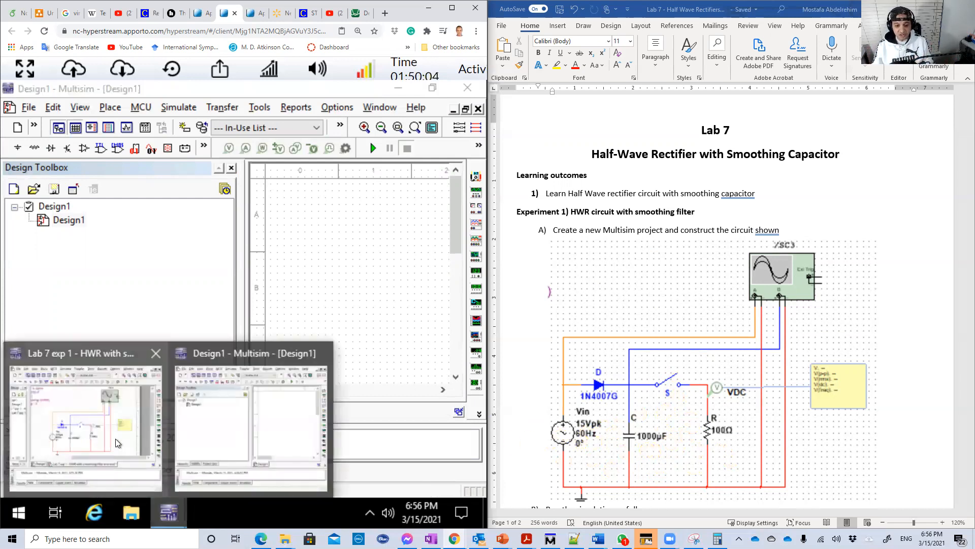
left_click(87, 411)
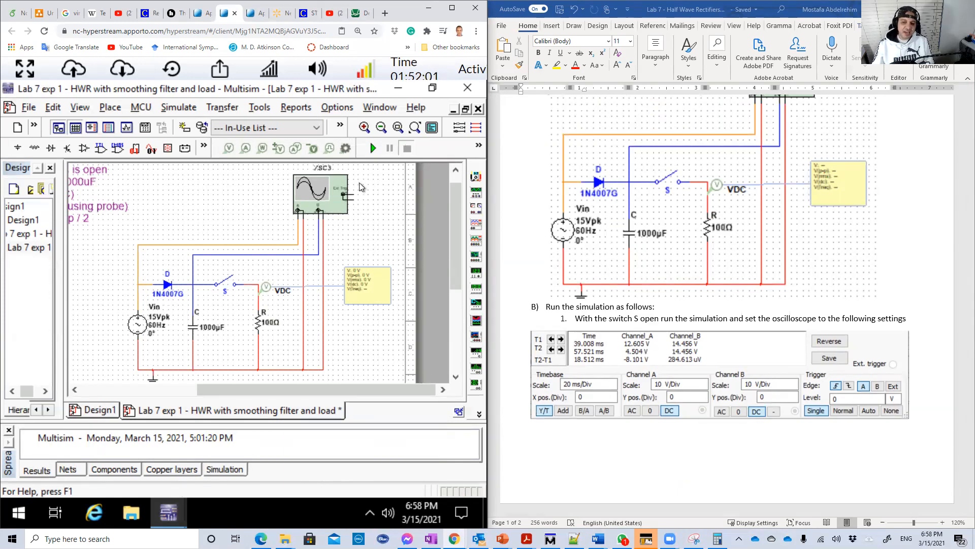
left_click(371, 148)
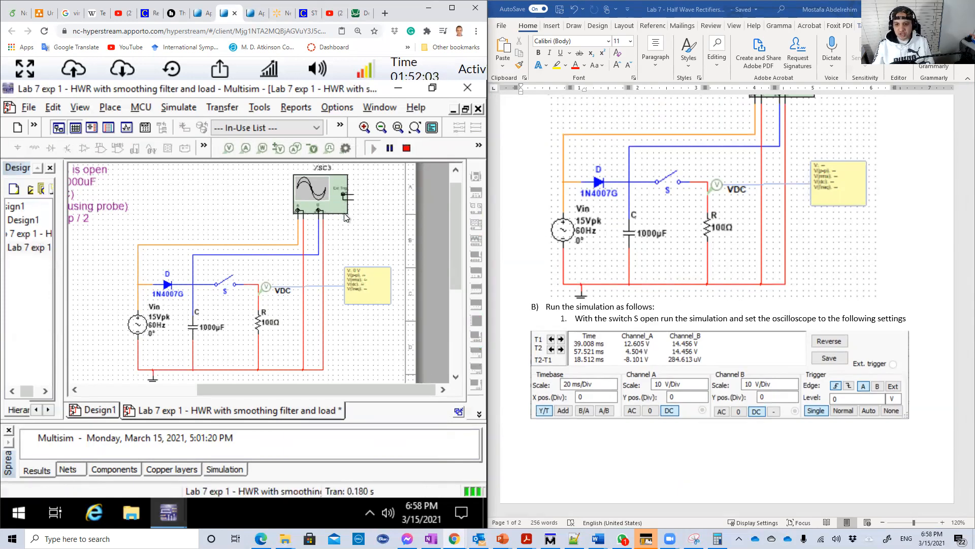
Open oscilloscope XSC3 from the schematic and set Channel A to DC coupling.
double_click(317, 196)
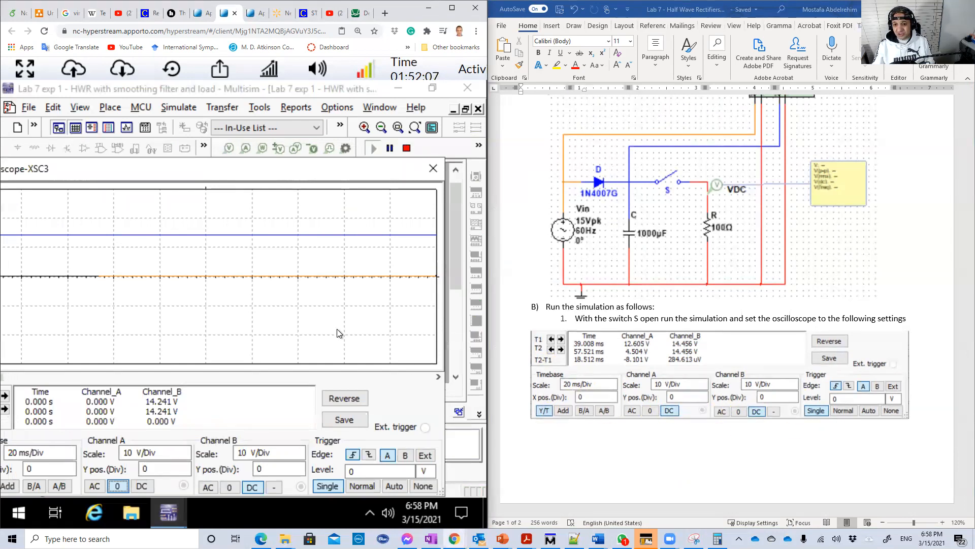
left_click_drag(168, 163, 234, 163)
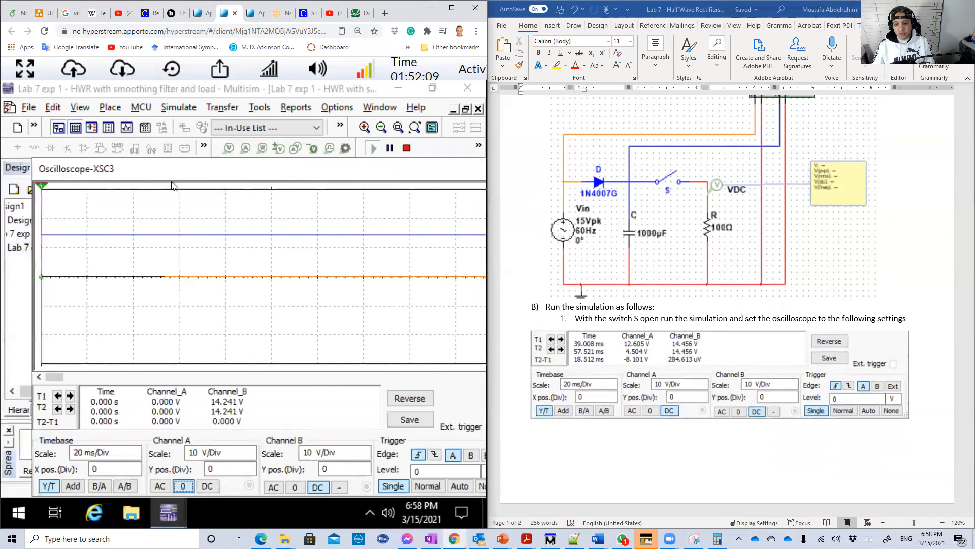
left_click(207, 485)
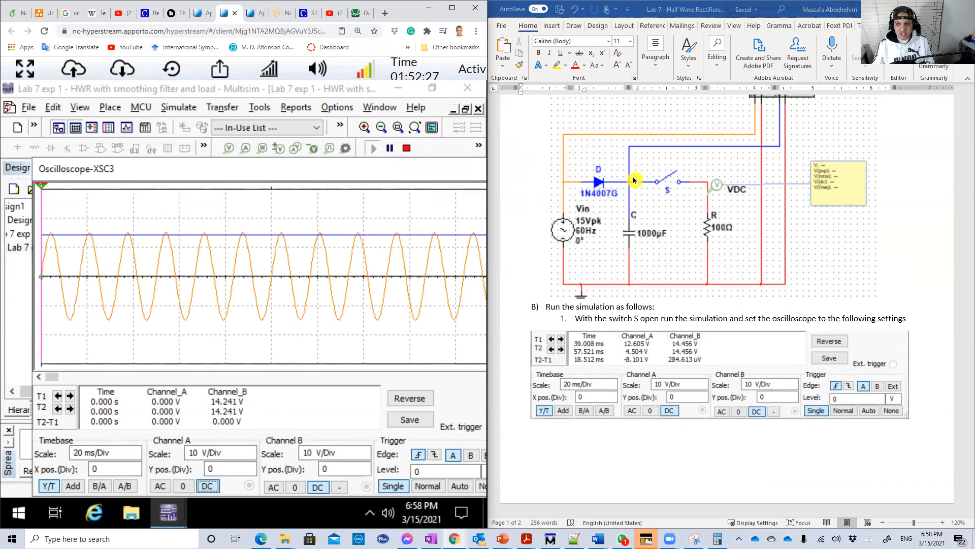
scroll(789, 145, "up", 3)
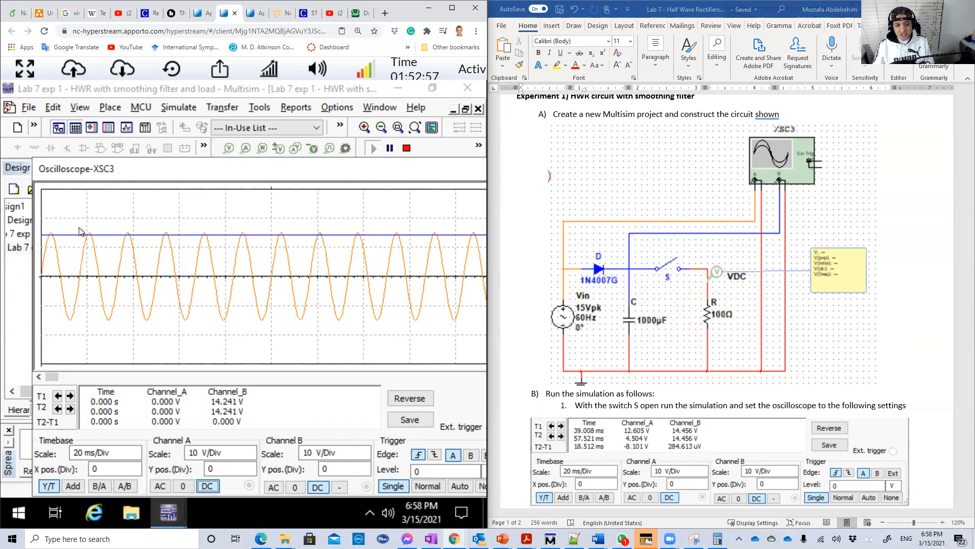
Place oscilloscope cursor 2 on the next maximum of the Channel A waveform to measure its peak.
left_click_drag(40, 188, 57, 189)
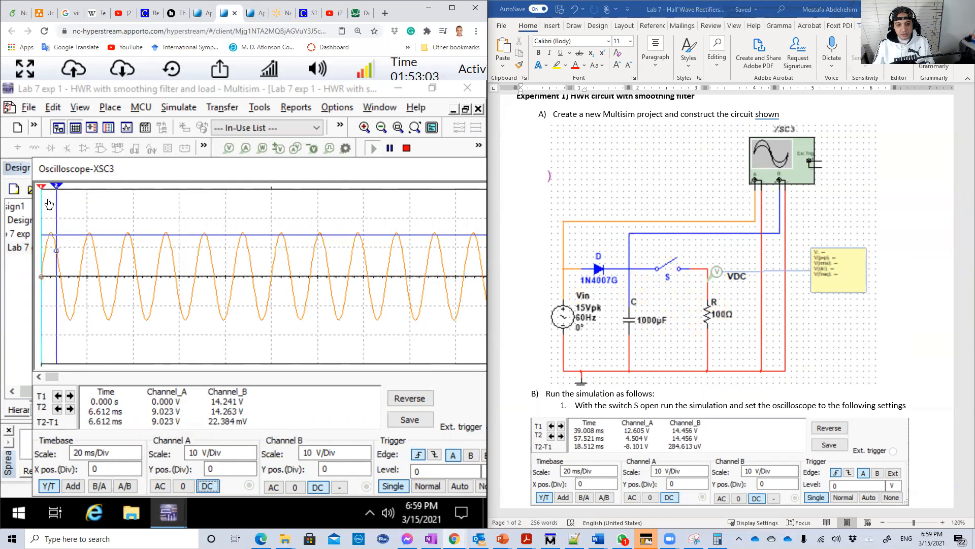
right_click(56, 187)
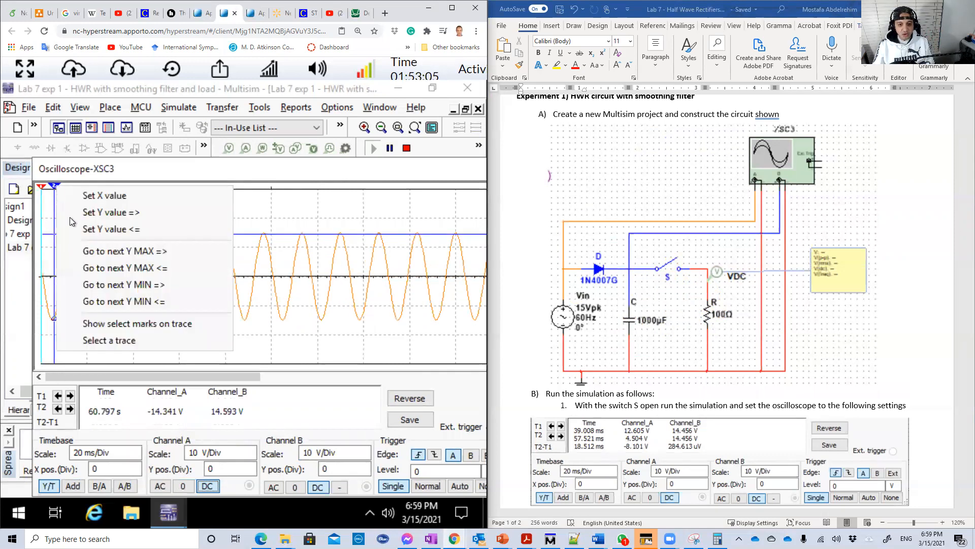
left_click(108, 248)
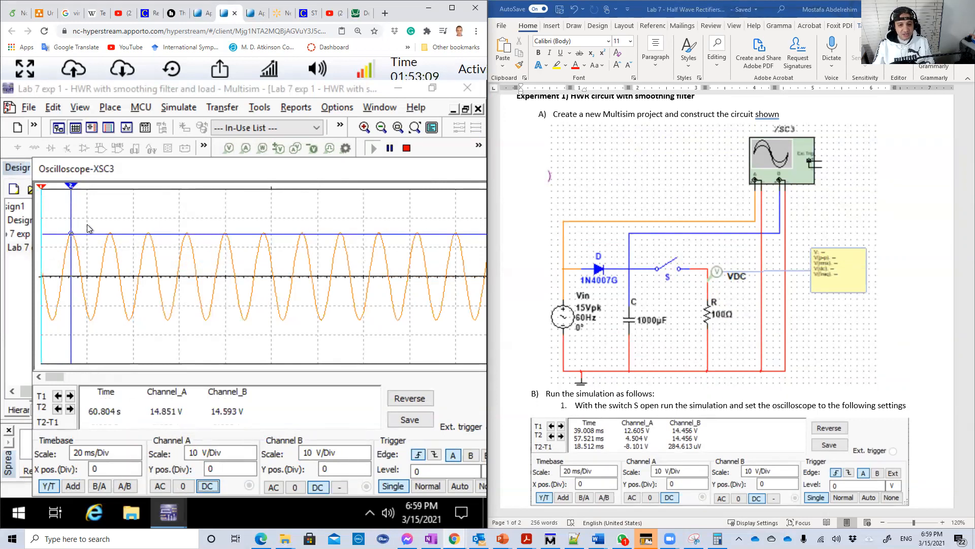
Assign oscilloscope cursor 2 to the Channel B trace and shift it slightly along the waveform.
left_click_drag(71, 188, 78, 194)
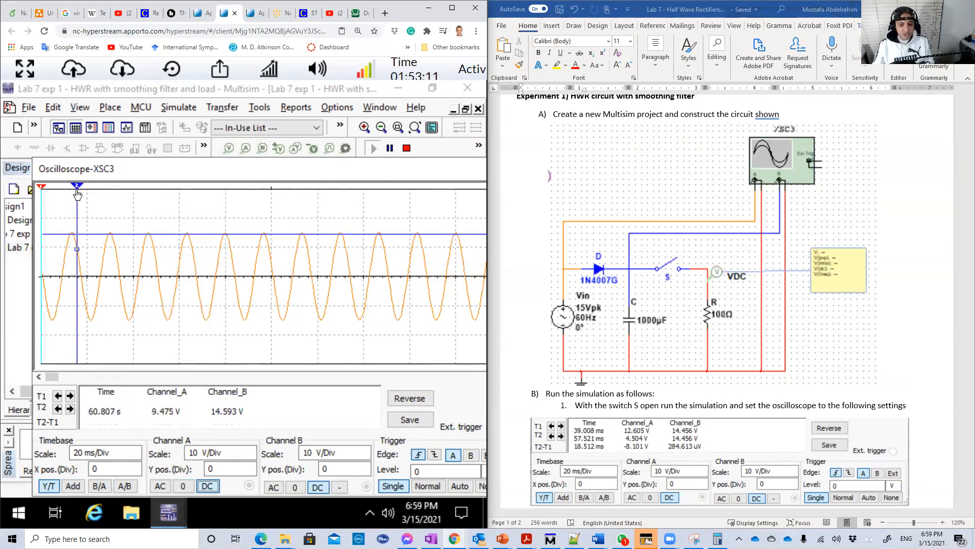
right_click(77, 185)
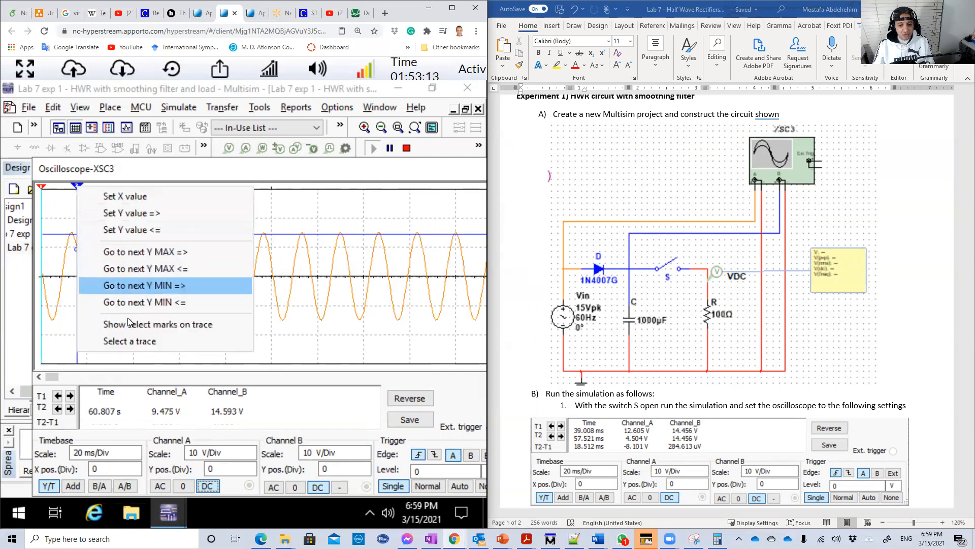
left_click(128, 342)
left_click(230, 349)
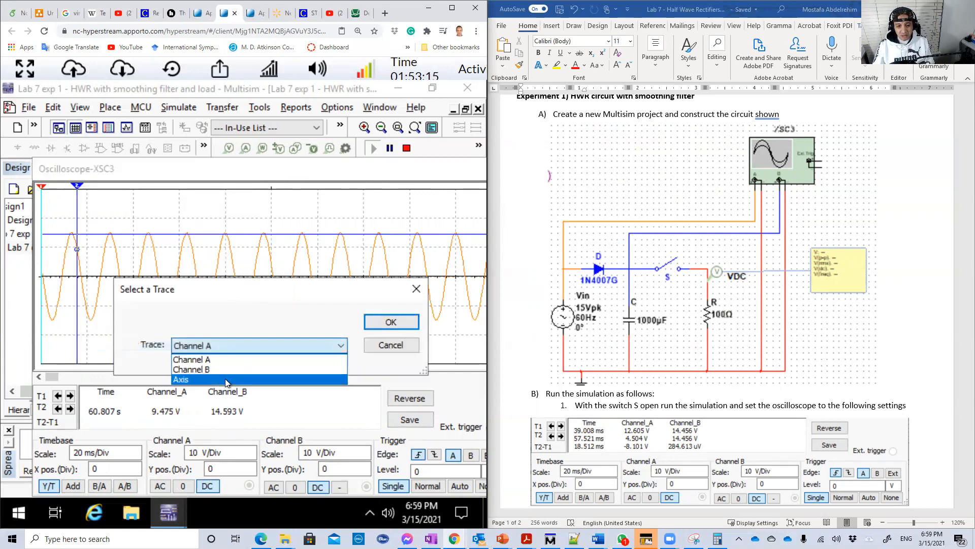
left_click(223, 369)
left_click(369, 325)
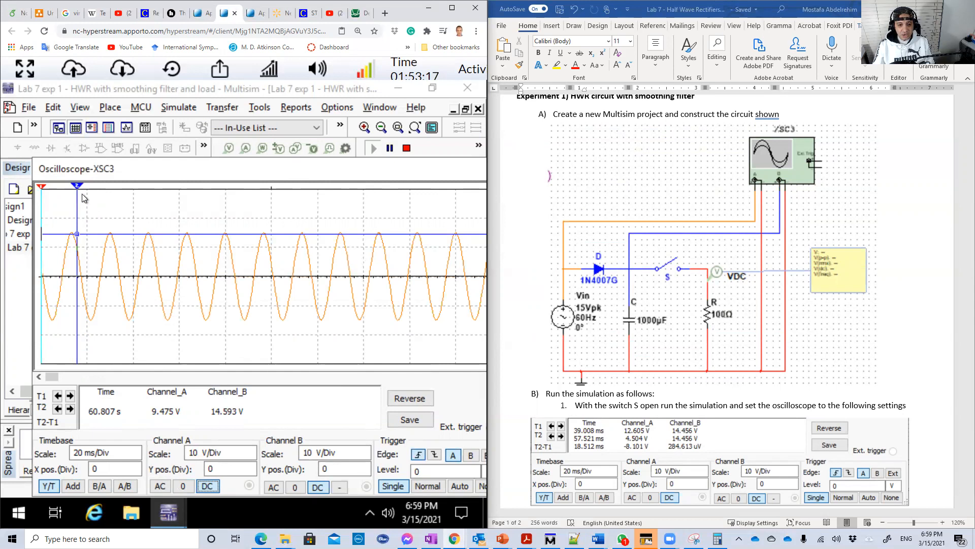
left_click_drag(77, 185, 83, 190)
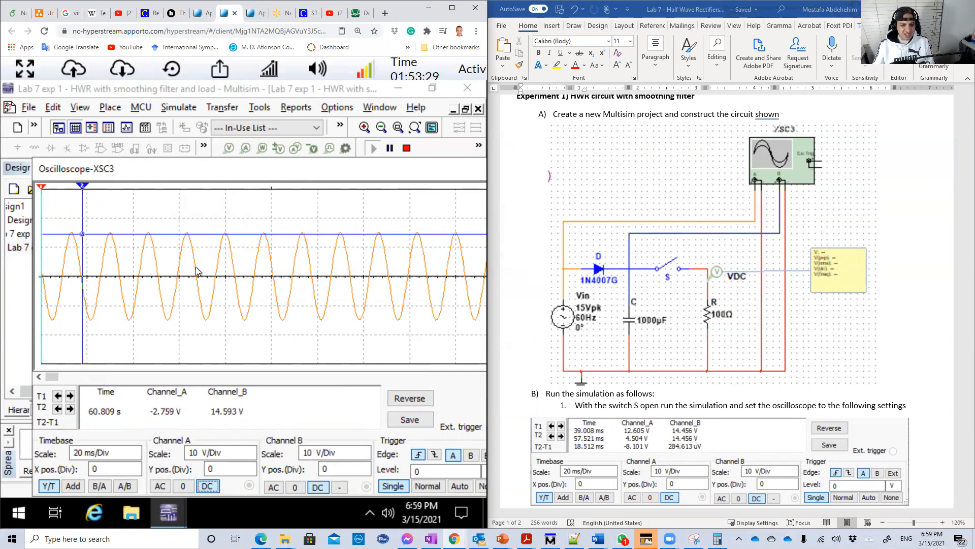
left_click(111, 233)
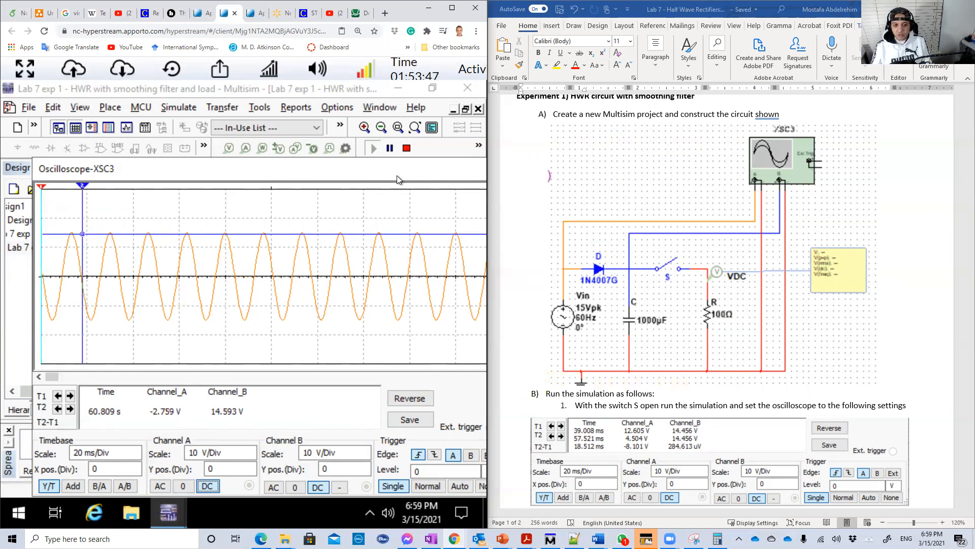
Close the oscilloscope window and close switch S to connect the 100Ω load while the simulation runs.
left_click_drag(391, 175, 355, 176)
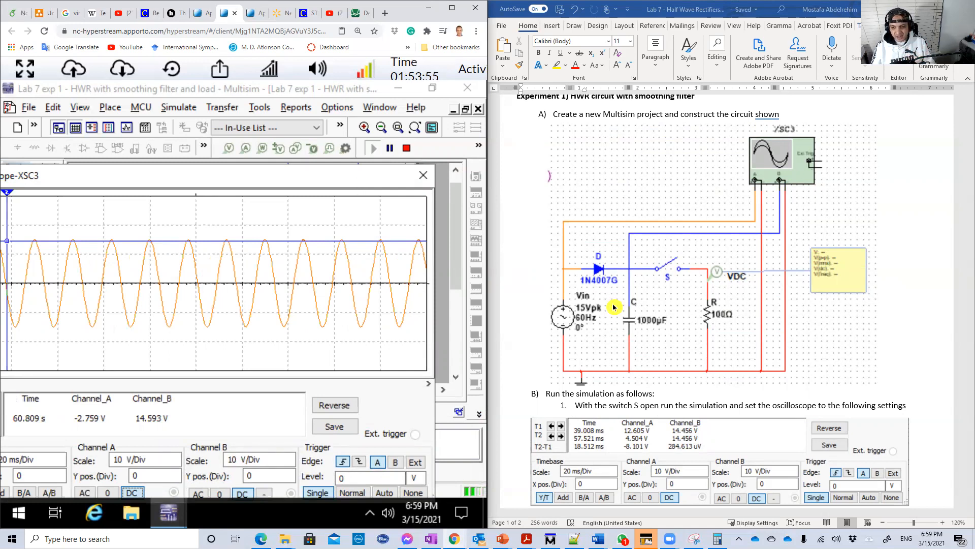
left_click(423, 175)
left_click(226, 285)
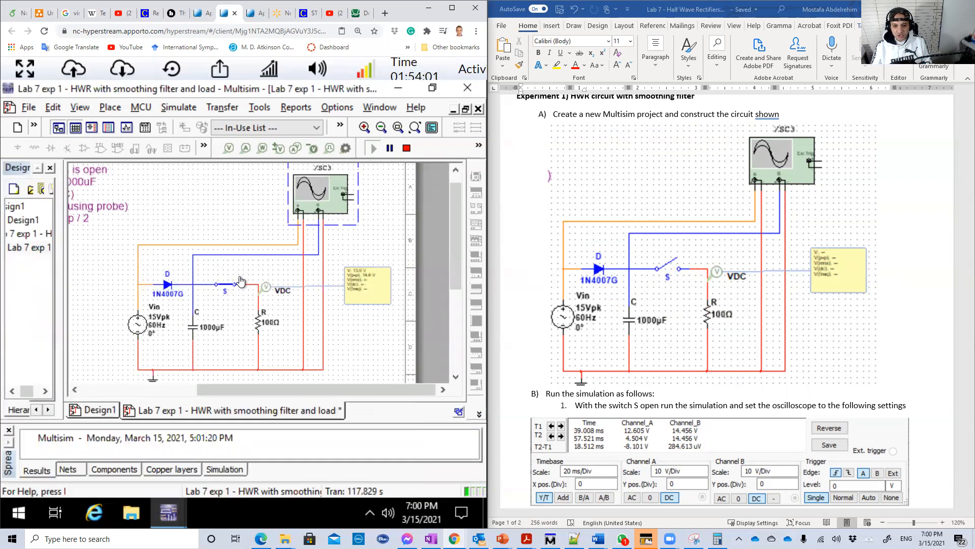
Reopen oscilloscope XSC3 and set Channel A coupling to 0 so only the Channel B output is displayed.
double_click(319, 195)
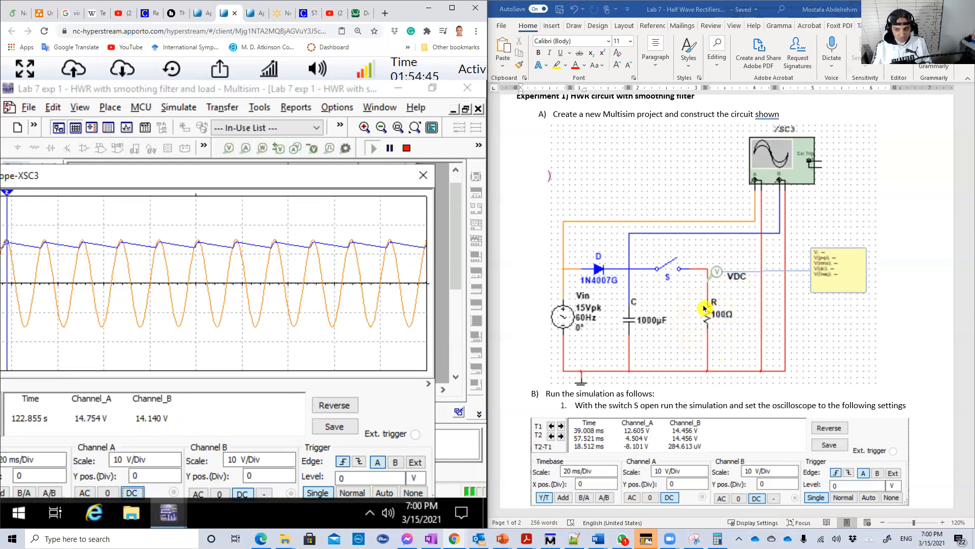
left_click(108, 493)
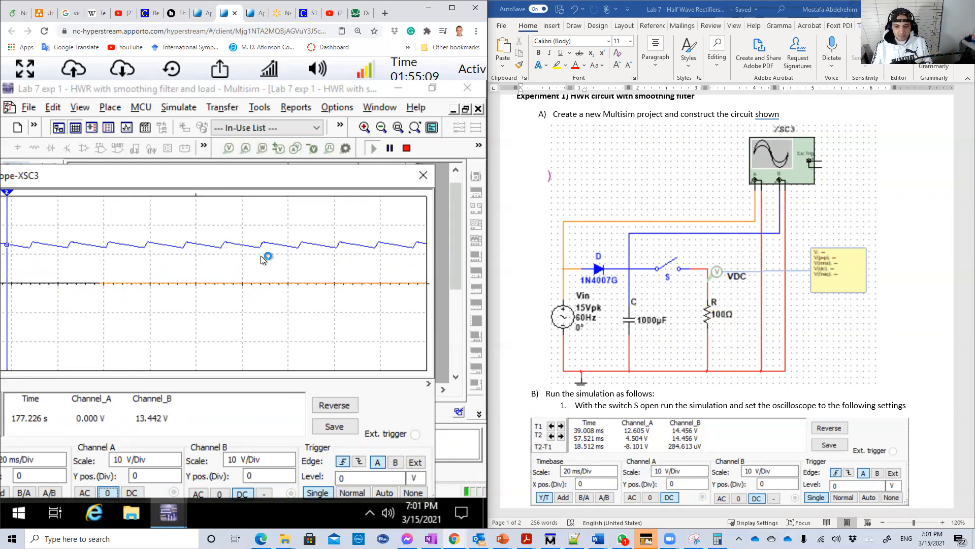
Following step 4 of the lab sheet, move cursor 2 to Channel B's next minimum and next maximum to measure the ripple.
scroll(569, 300, "down", 4)
scroll(571, 309, "down", 13)
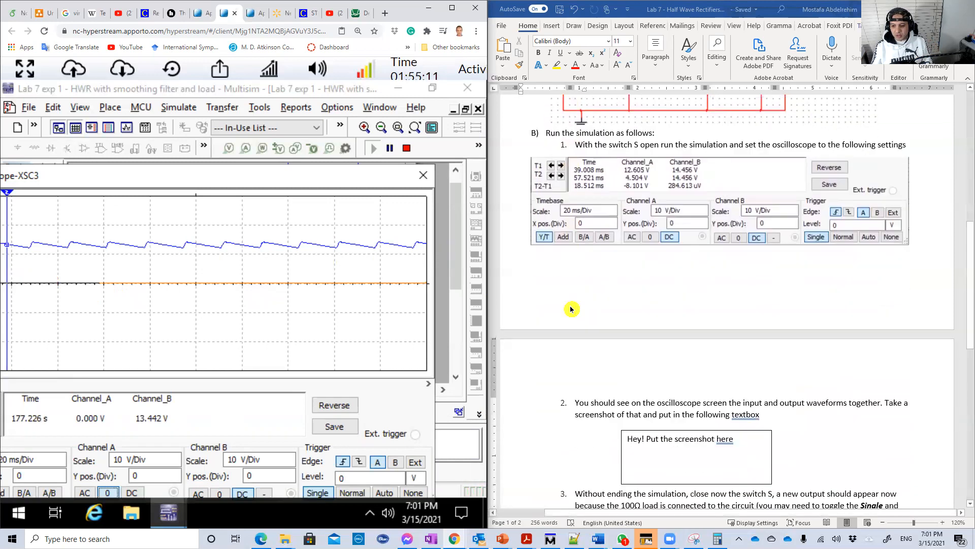
scroll(571, 308, "down", 1)
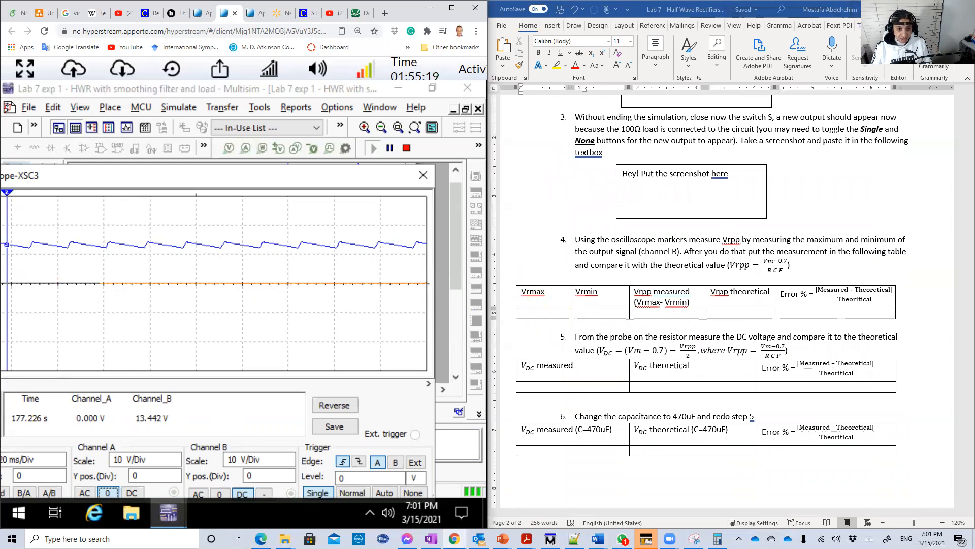
left_click_drag(7, 196, 41, 199)
right_click(40, 193)
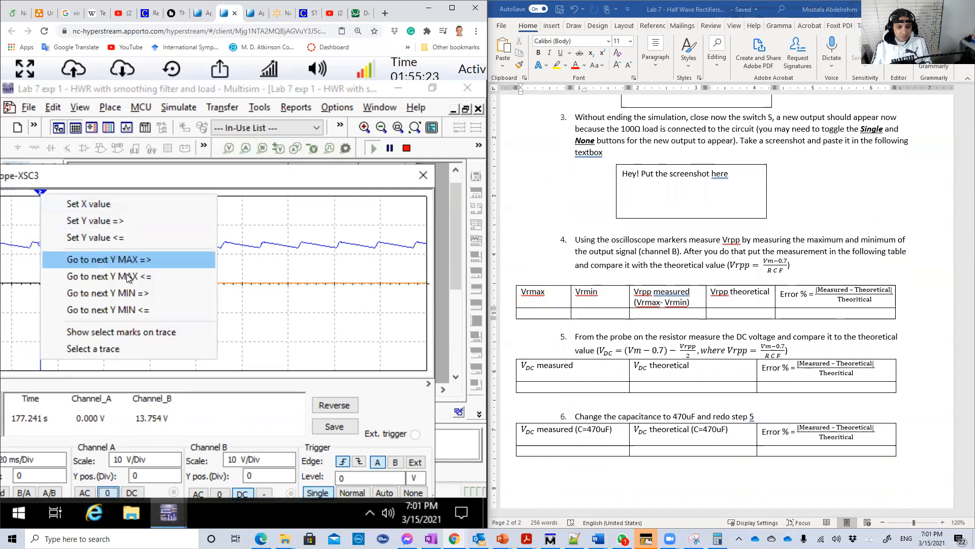
left_click(142, 291)
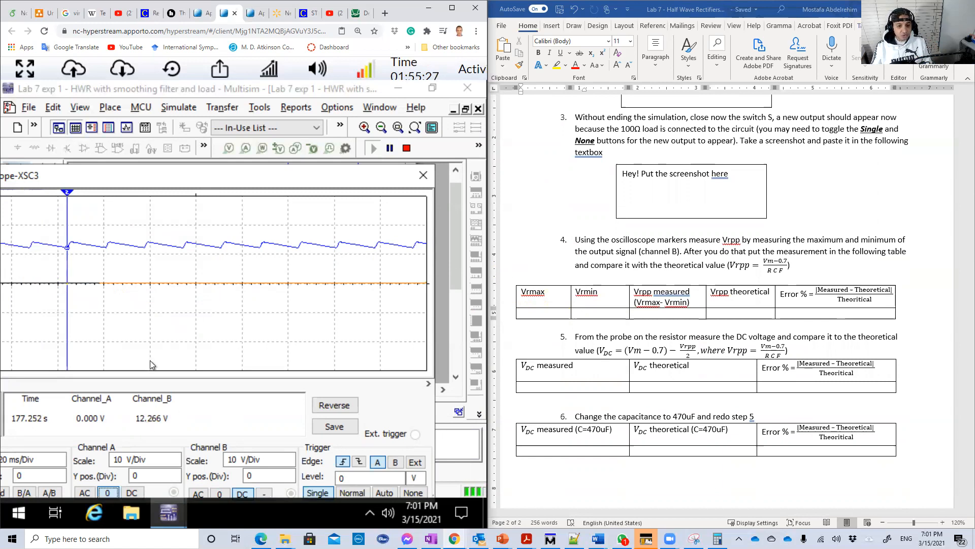
right_click(66, 192)
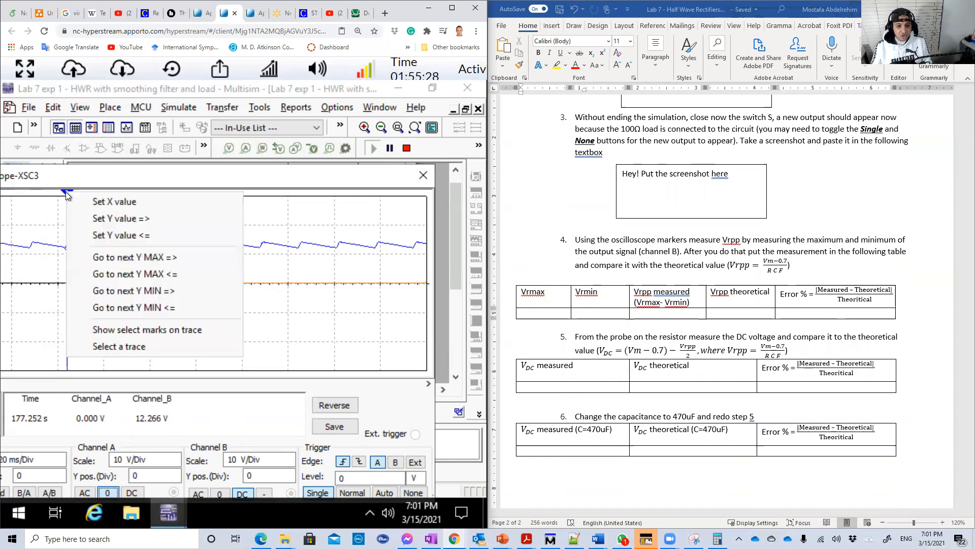
left_click(117, 254)
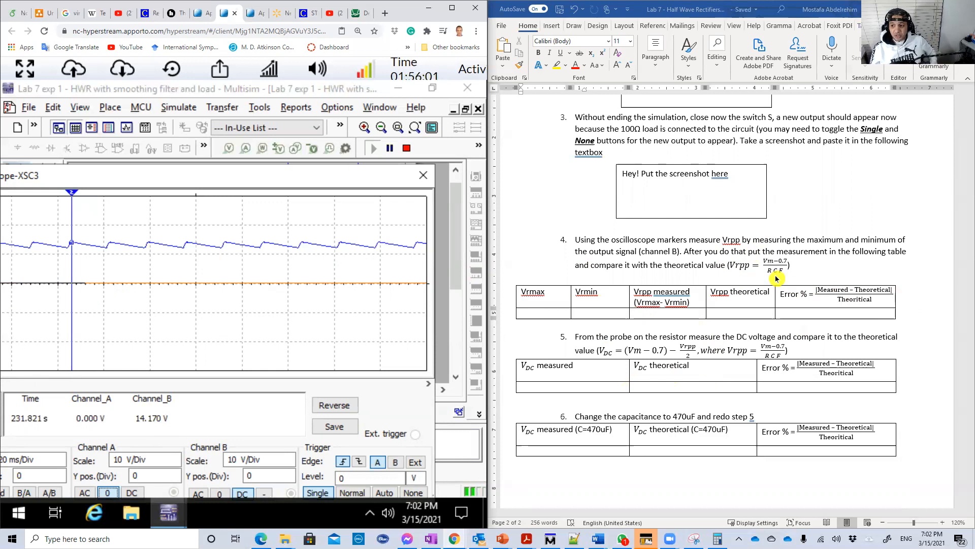
Examine the theoretical Vrpp formula in step 4 and the circuit diagram's component values and source frequency that it needs.
left_click(740, 270)
left_click_drag(730, 266, 774, 266)
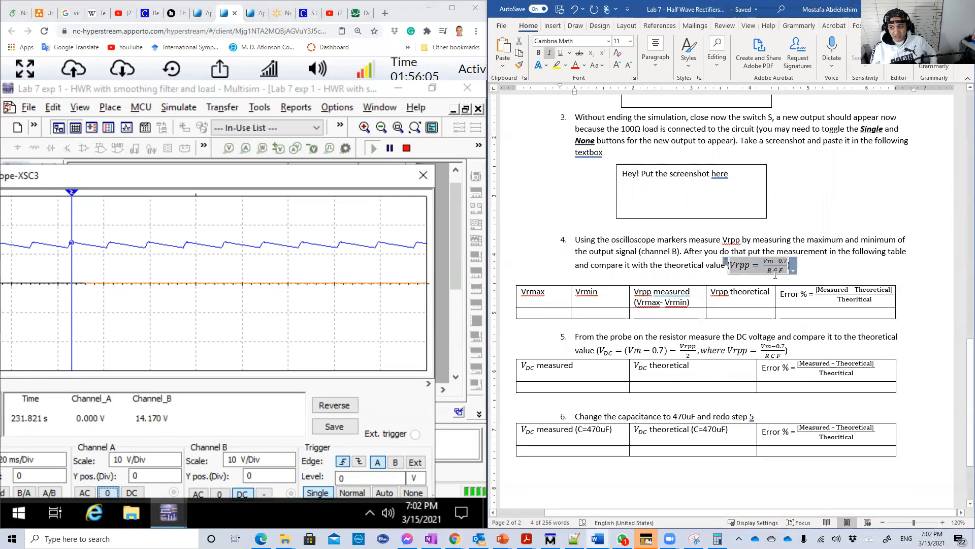
left_click(775, 272)
scroll(750, 274, "up", 10)
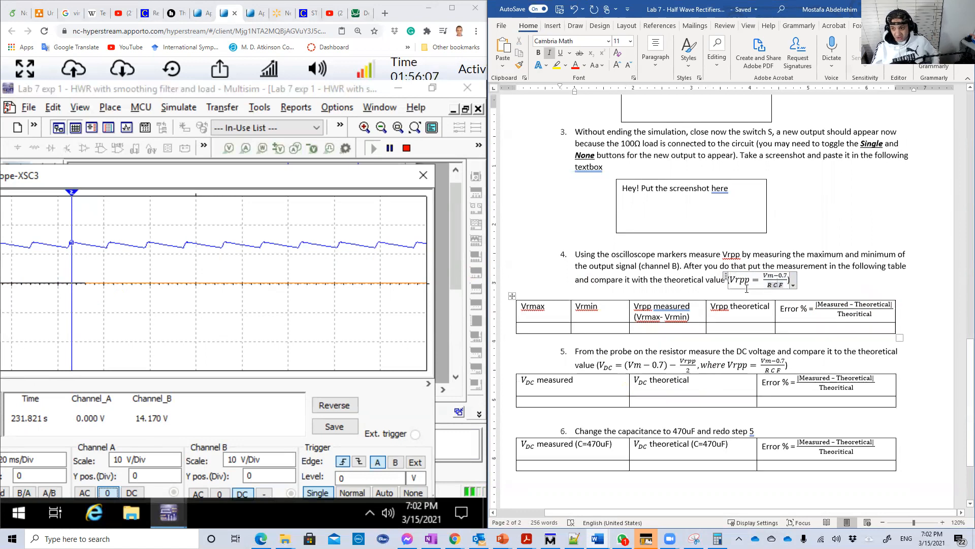
scroll(749, 288, "up", 1)
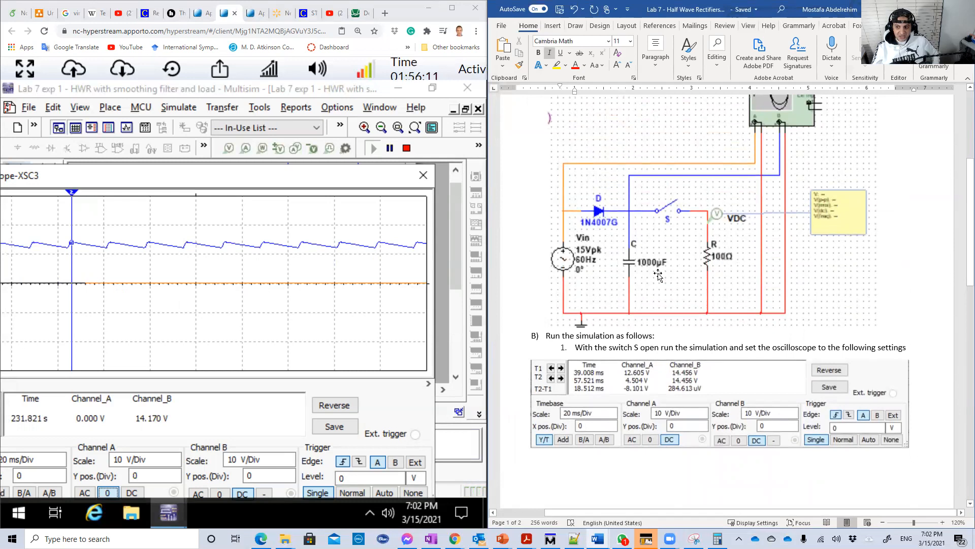
scroll(660, 285, "down", 9)
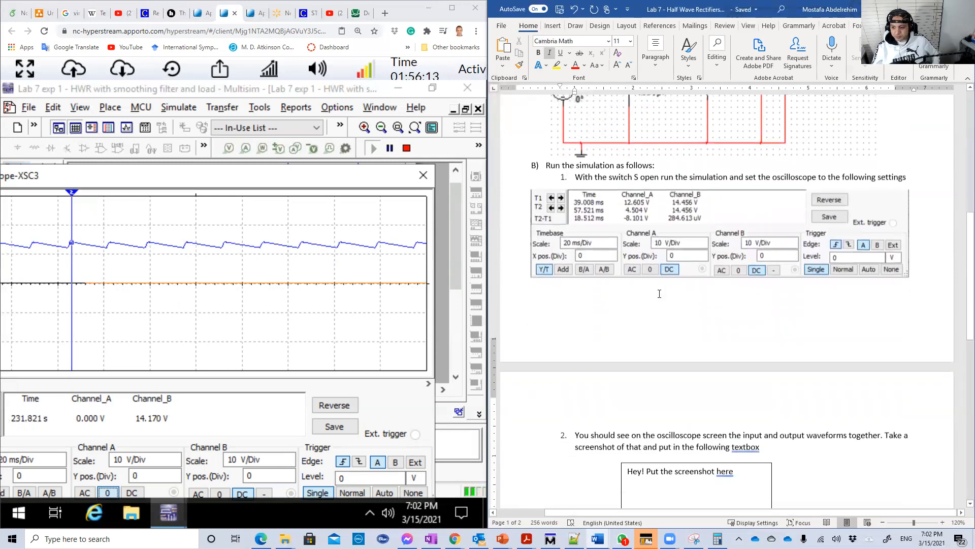
scroll(653, 327, "up", 10)
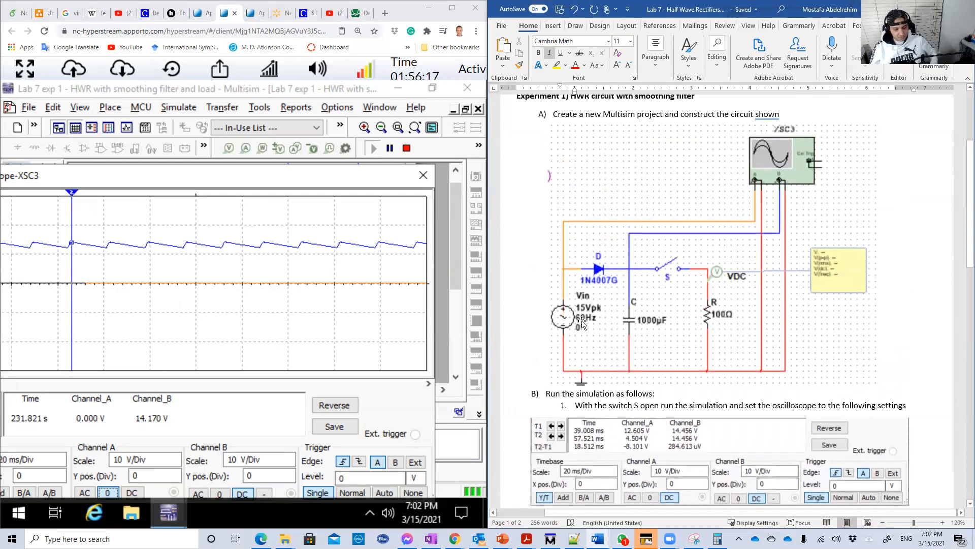
Go back to the Vrpp formula in step 4 and review the error and Vrpp theoretical cells of its table.
scroll(582, 324, "down", 15)
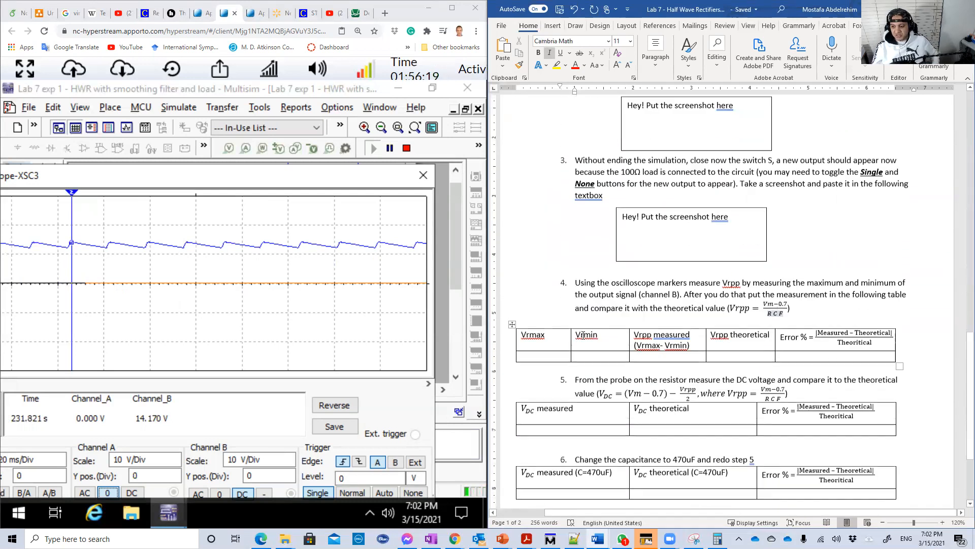
scroll(583, 336, "down", 1)
left_click(747, 271)
left_click_drag(737, 265, 768, 266)
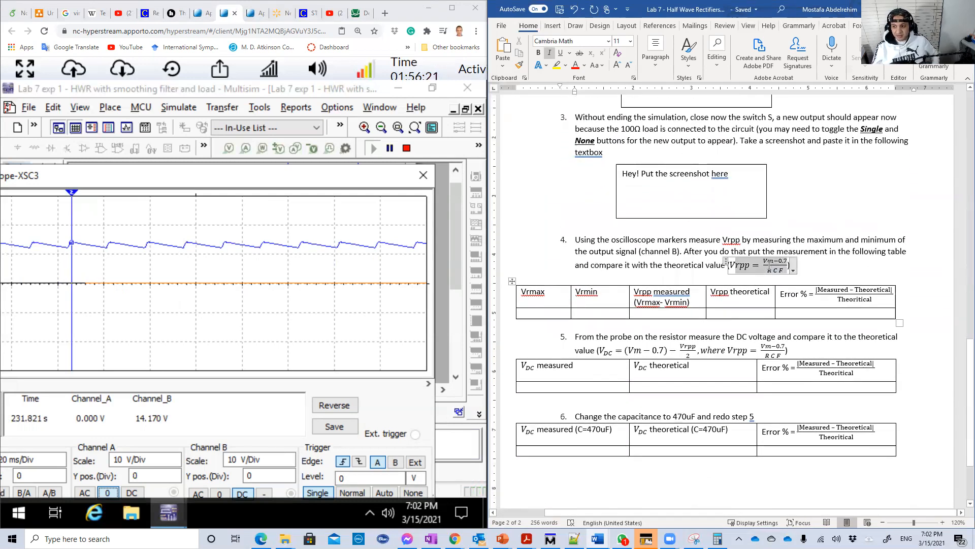
left_click(771, 270)
left_click(790, 314)
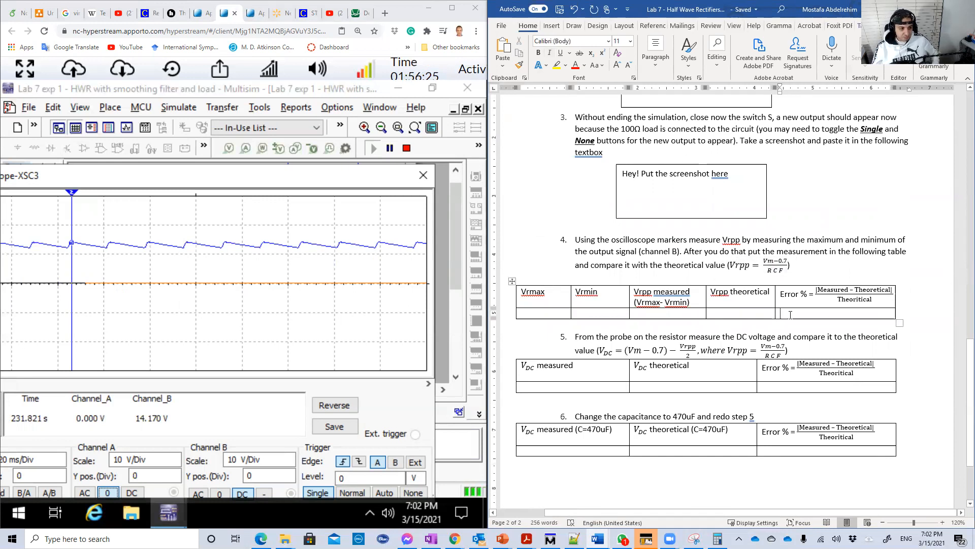
left_click(719, 311)
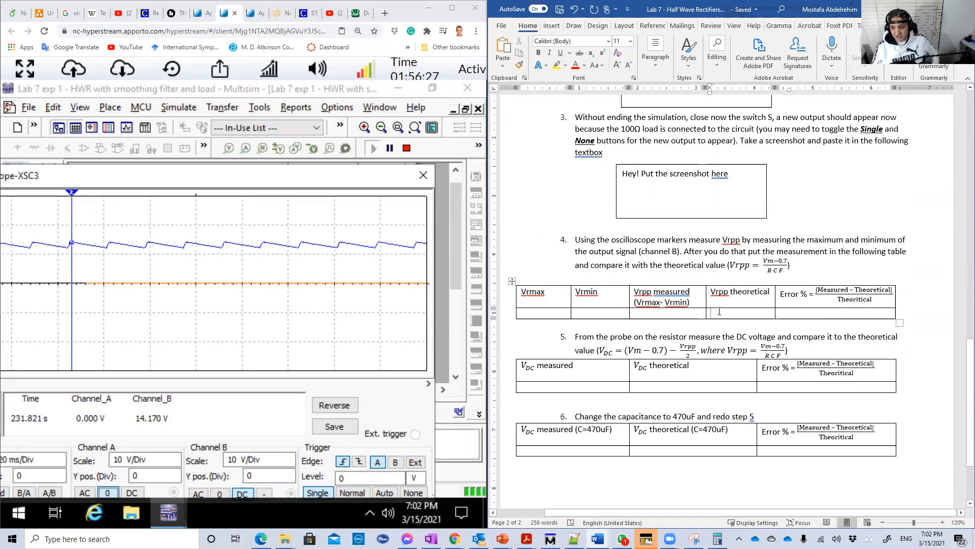
Read step 5's DC voltage instruction and its measured column, moving the oscilloscope XSC3 window so its readings and controls show.
left_click(661, 292)
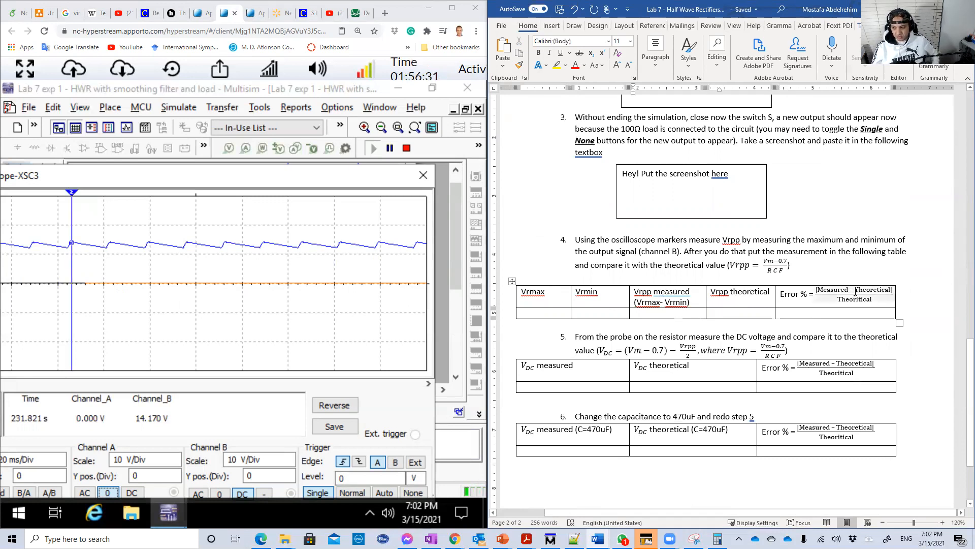
scroll(643, 345, "down", 1)
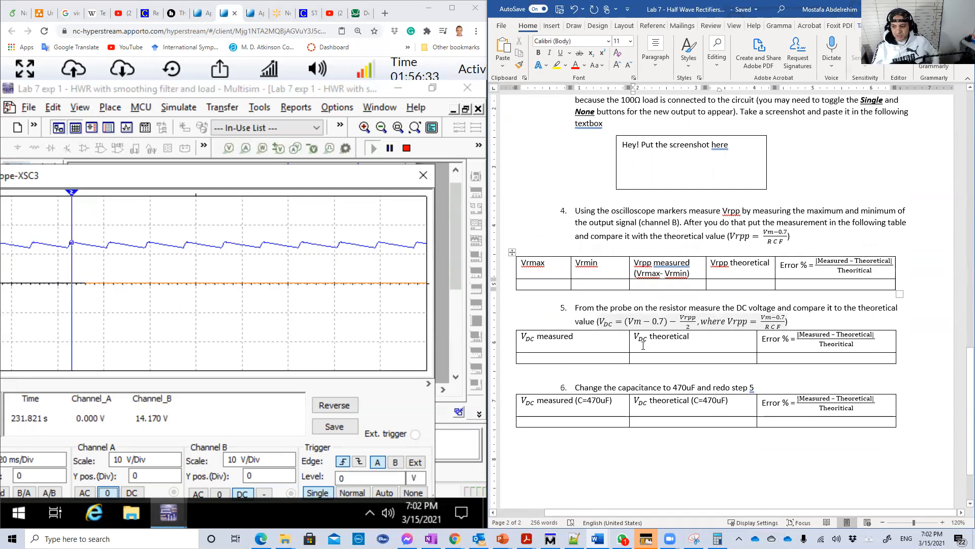
left_click(624, 308)
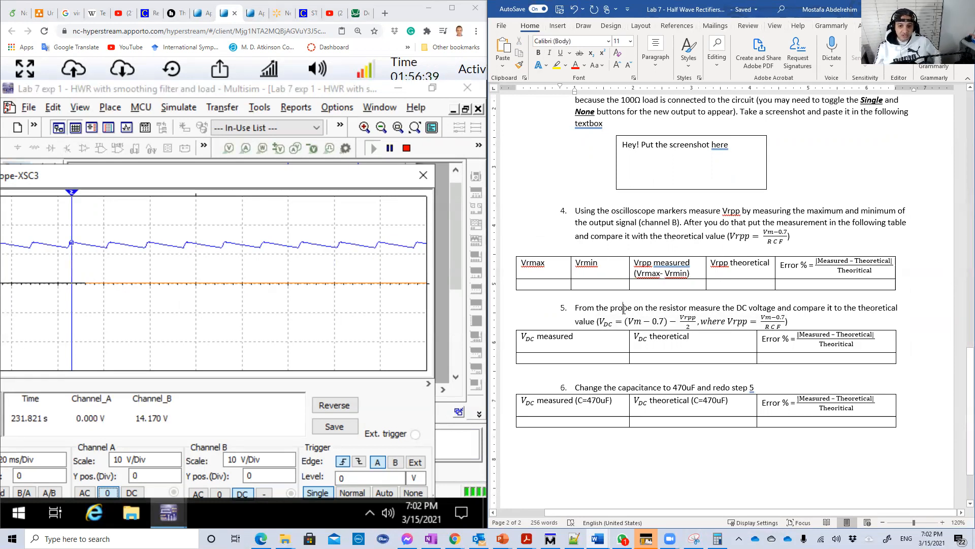
left_click_drag(193, 186, 229, 185)
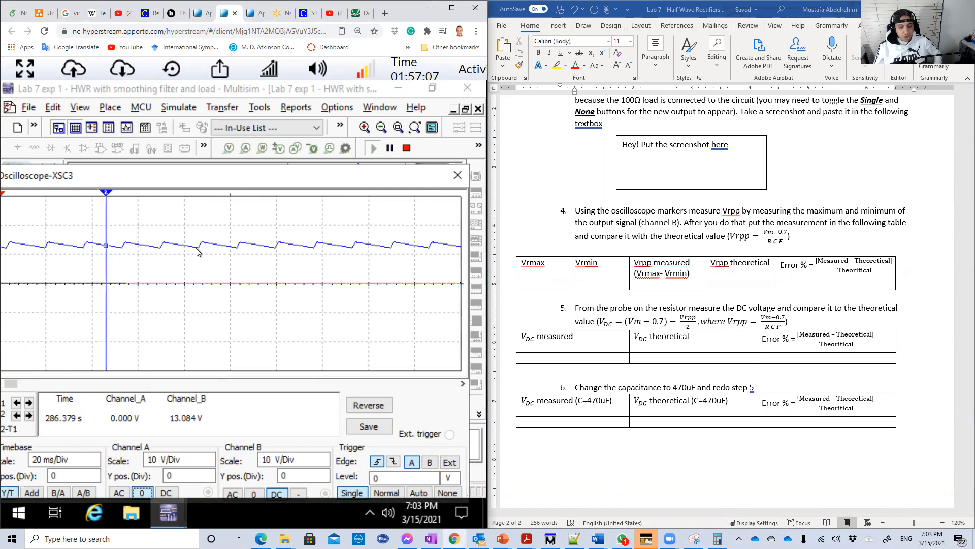
left_click(569, 360)
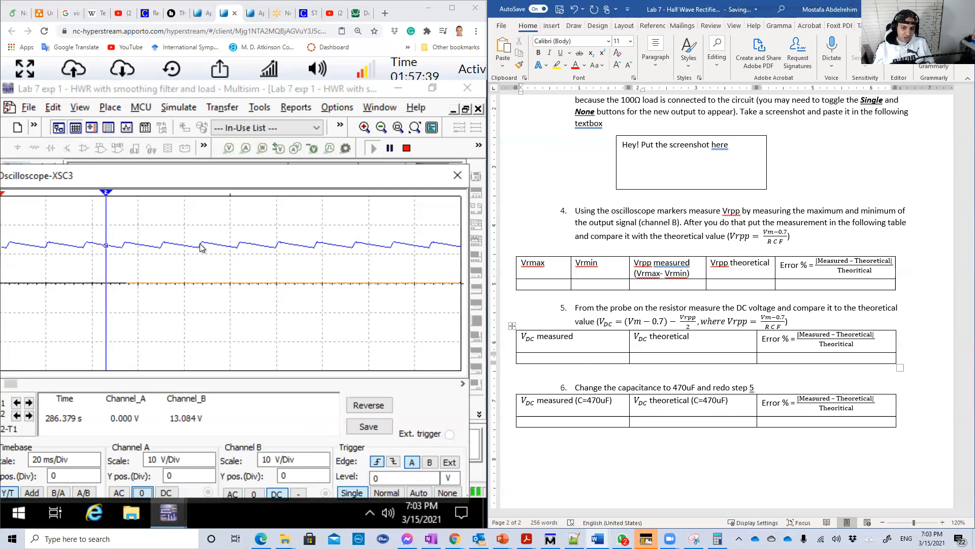
Compare the measured and theoretical columns of the step 4 and step 5 tables against the Vrpp formulas given in both steps.
left_click_drag(690, 274, 635, 274)
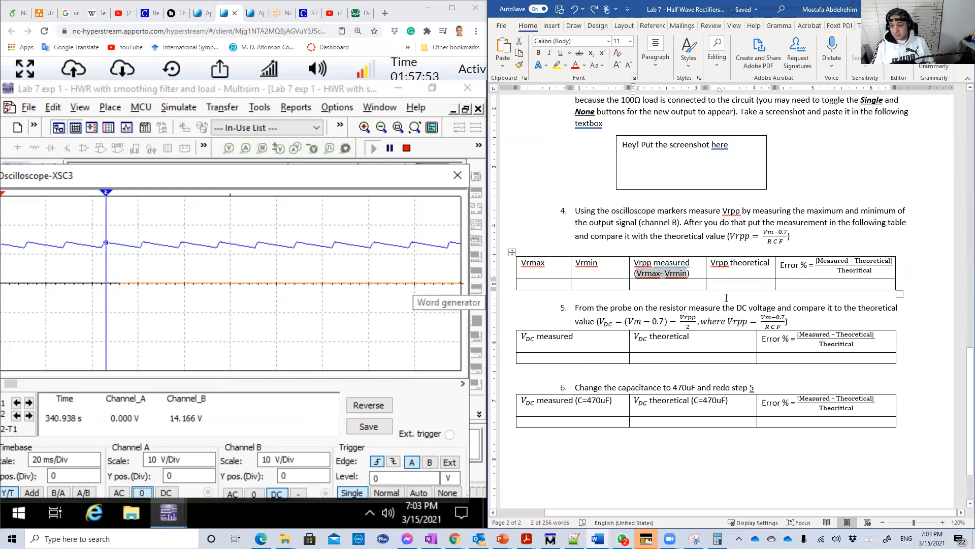
left_click(666, 358)
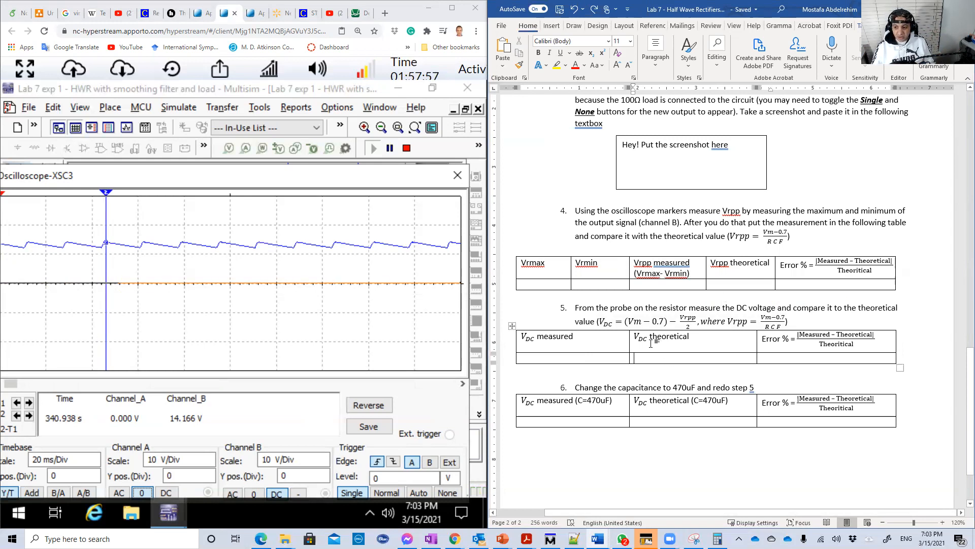
left_click_drag(638, 339, 666, 340)
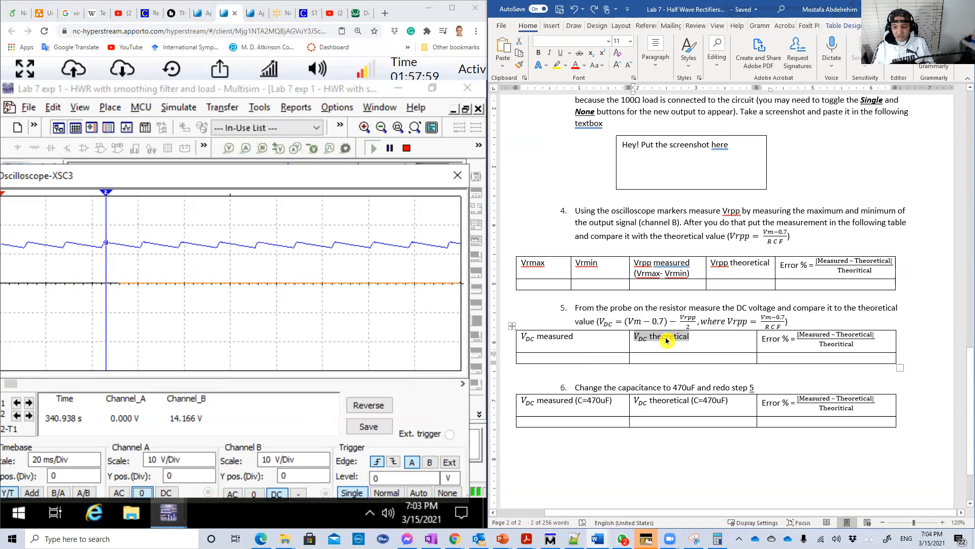
left_click(667, 339)
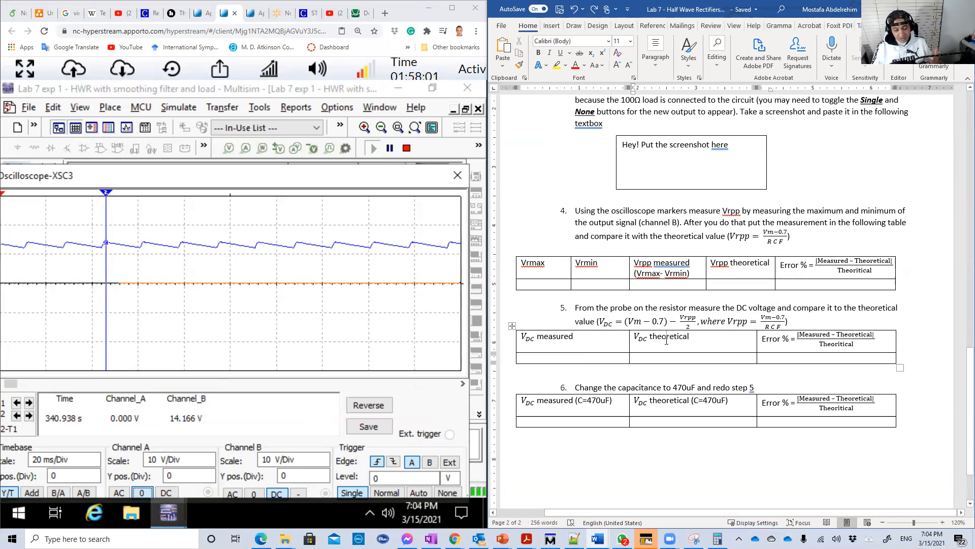
double_click(551, 340)
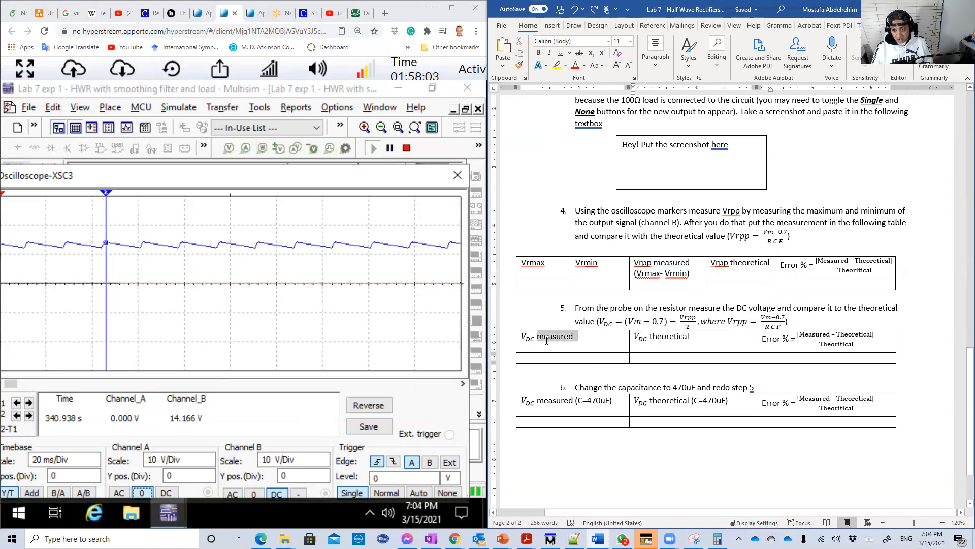
left_click(661, 338)
left_click_drag(688, 338, 649, 339)
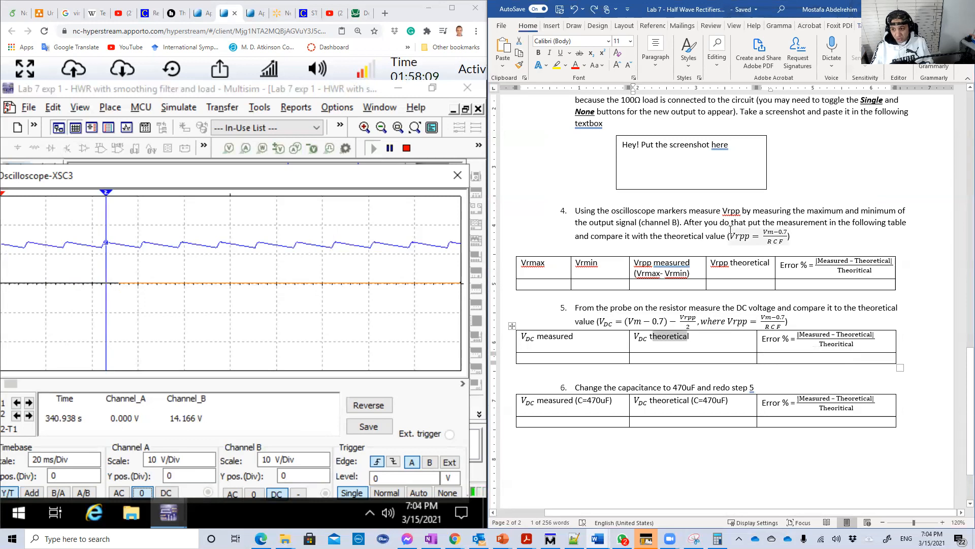
left_click(731, 234)
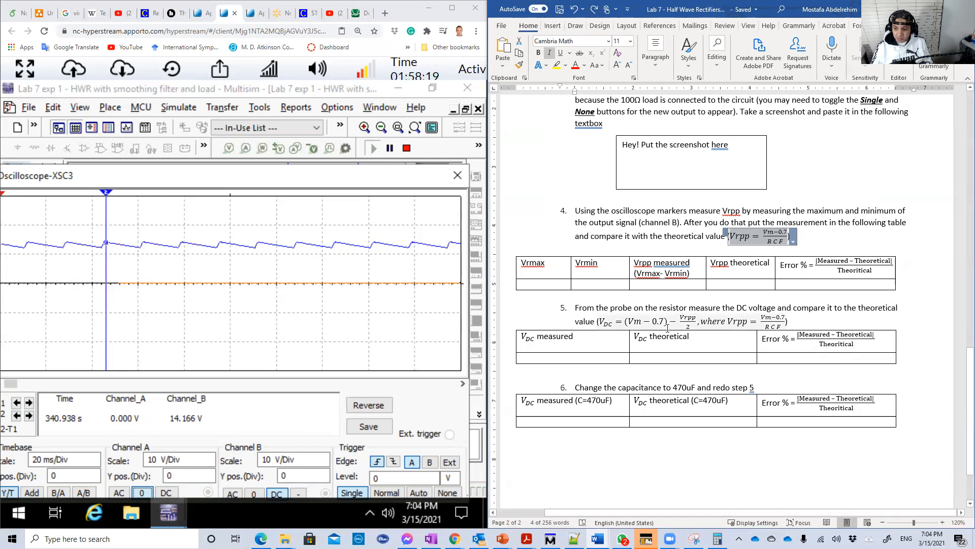
left_click_drag(738, 323, 781, 330)
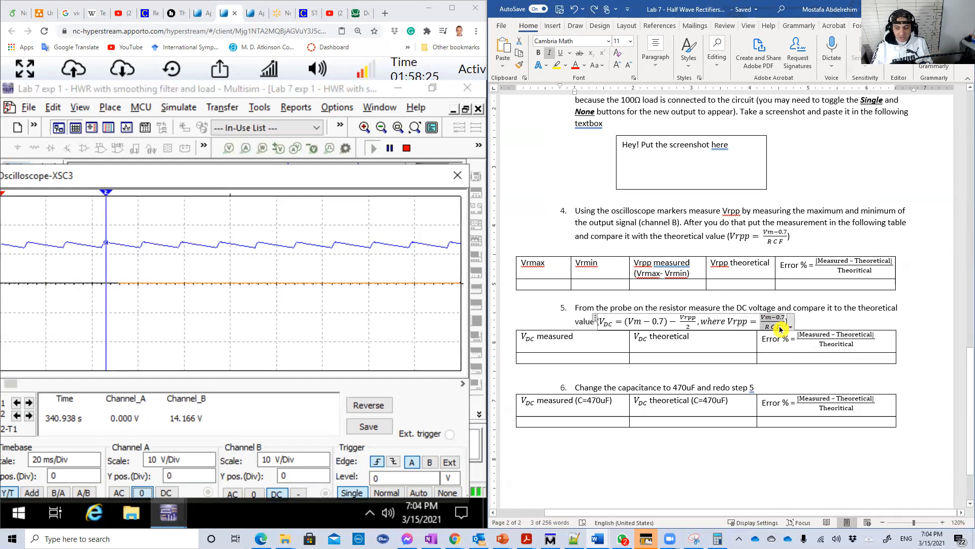
left_click(591, 362)
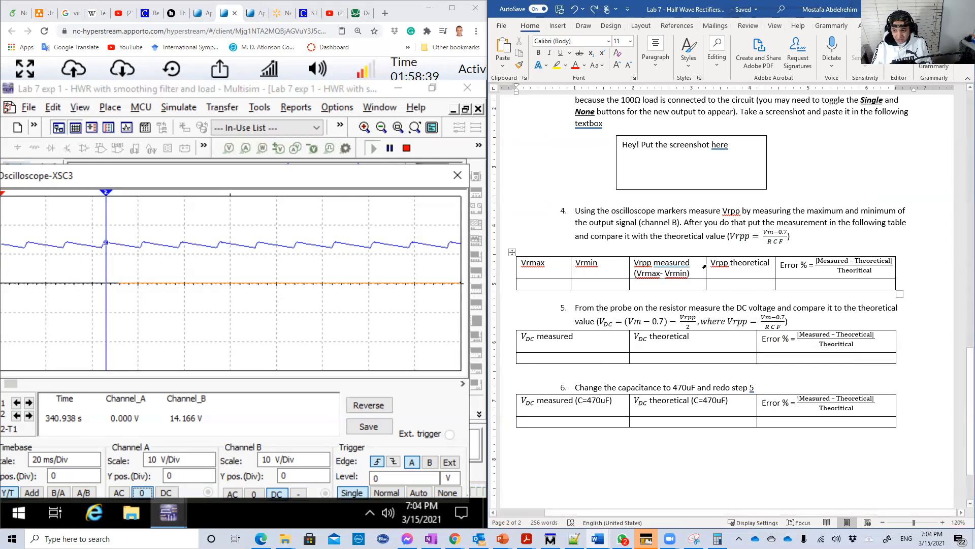
left_click_drag(695, 263, 635, 273)
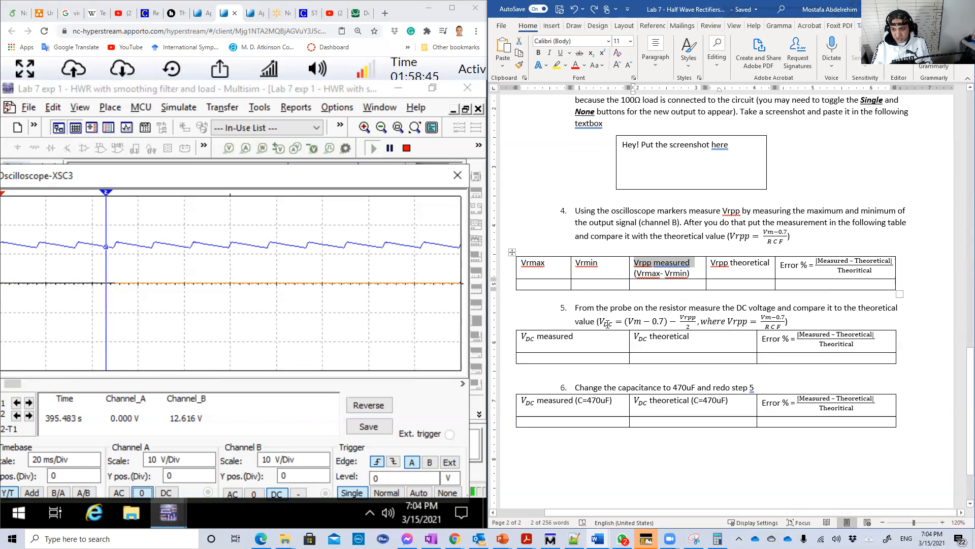
left_click(643, 358)
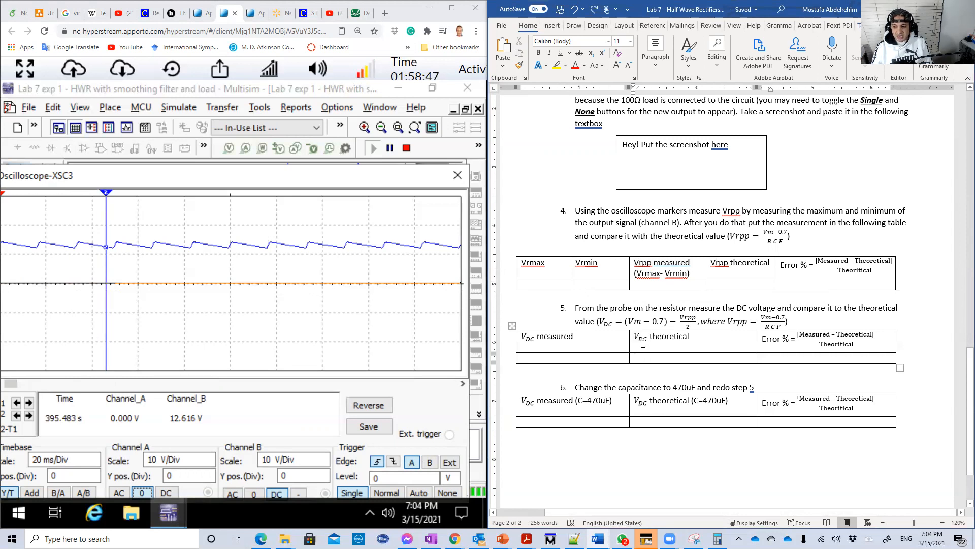
Examine step 5's theoretical V_DC formula term by term: Vm − 0.7, Vrpp/2, and Vrpp as (Vm − 0.7)/(R C F).
left_click(631, 335)
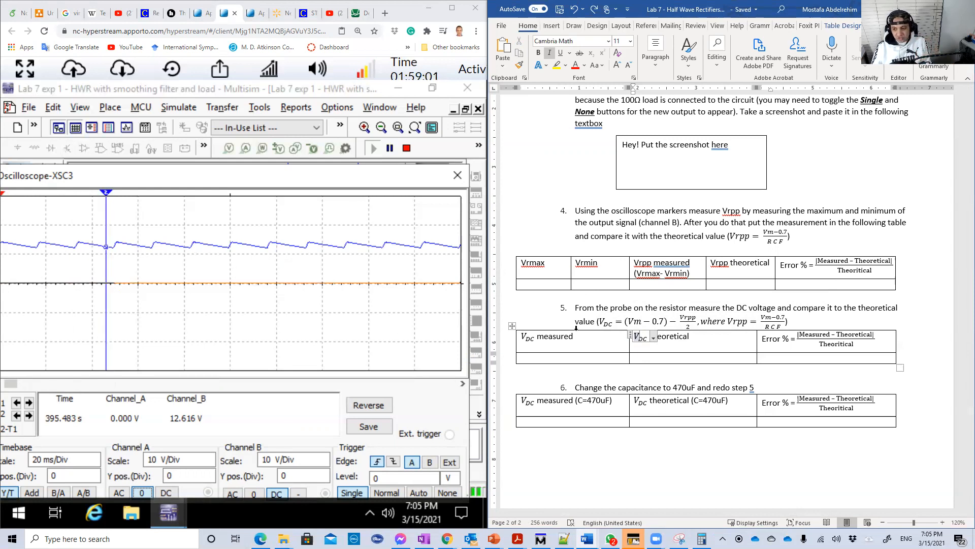
left_click_drag(653, 320, 663, 320)
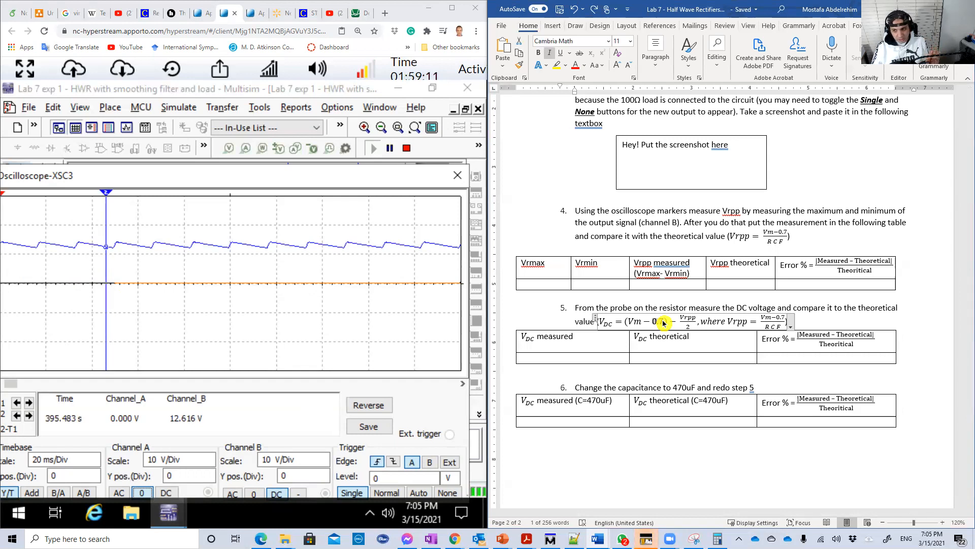
left_click(661, 322)
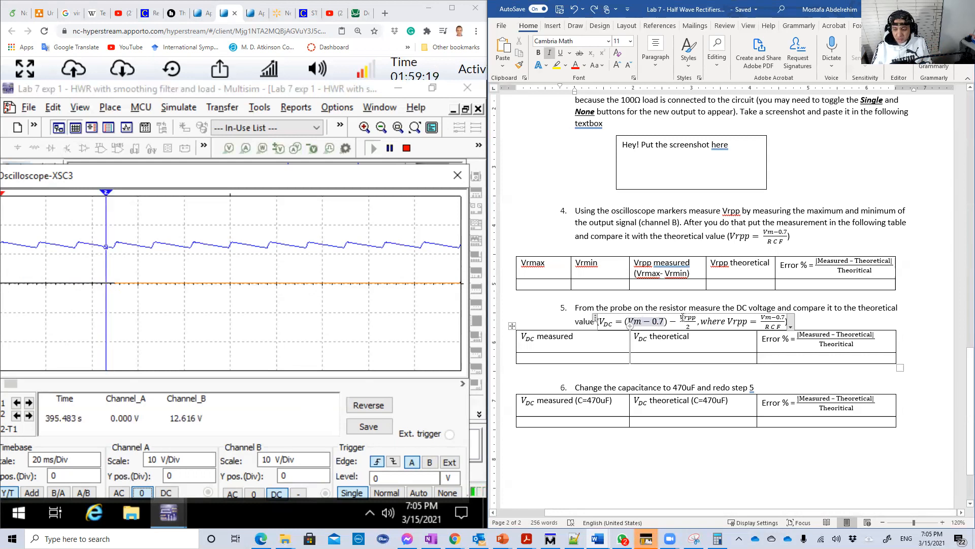
left_click_drag(688, 328, 687, 315)
mouse_move(785, 317)
left_mouse_down()
mouse_move(762, 317)
mouse_move(774, 326)
left_mouse_up()
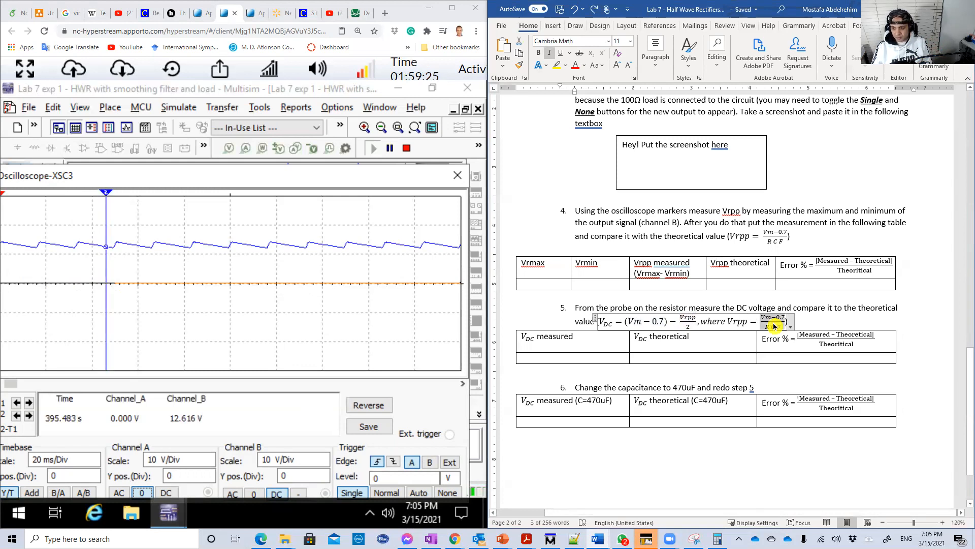
scroll(604, 376, "down", 3)
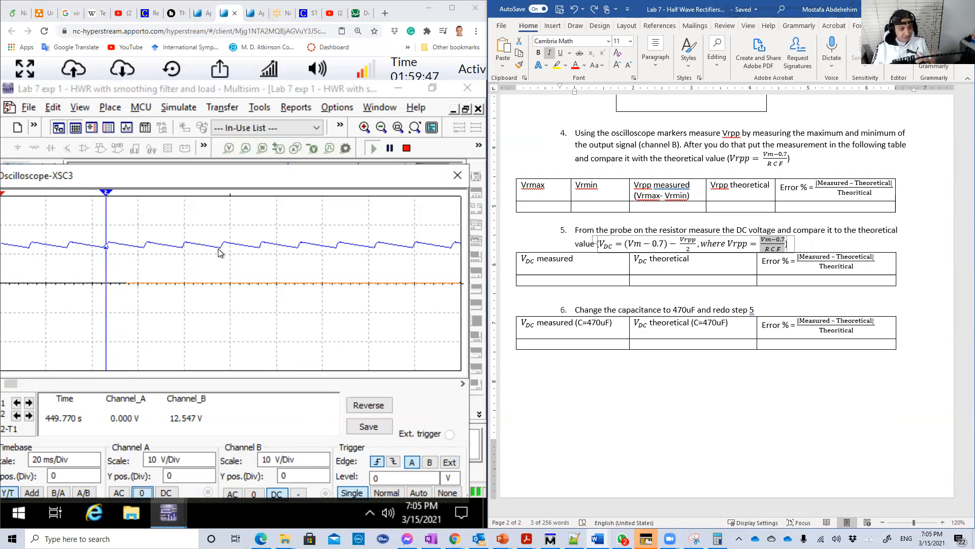
left_click(735, 246)
left_click_drag(735, 246, 741, 246)
left_click(776, 250)
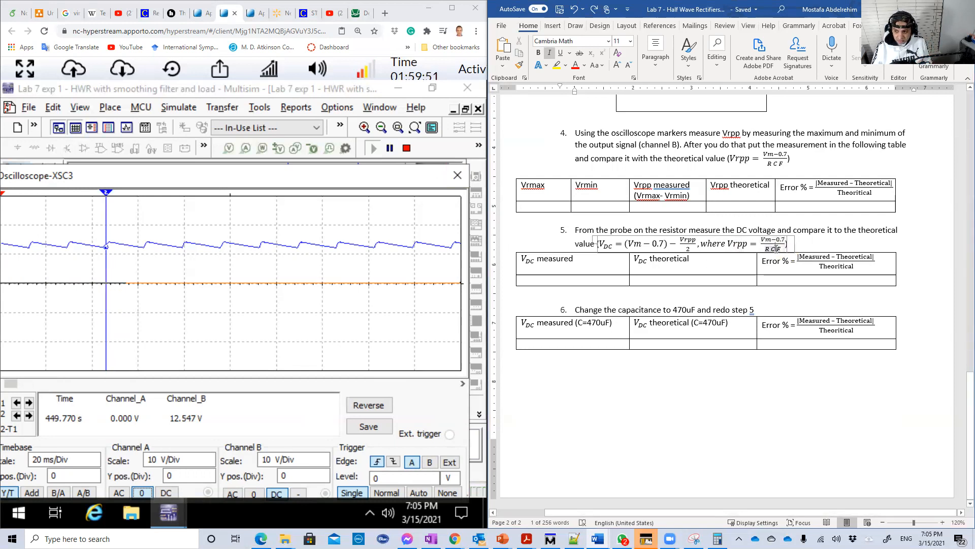
left_click_drag(746, 245, 742, 245)
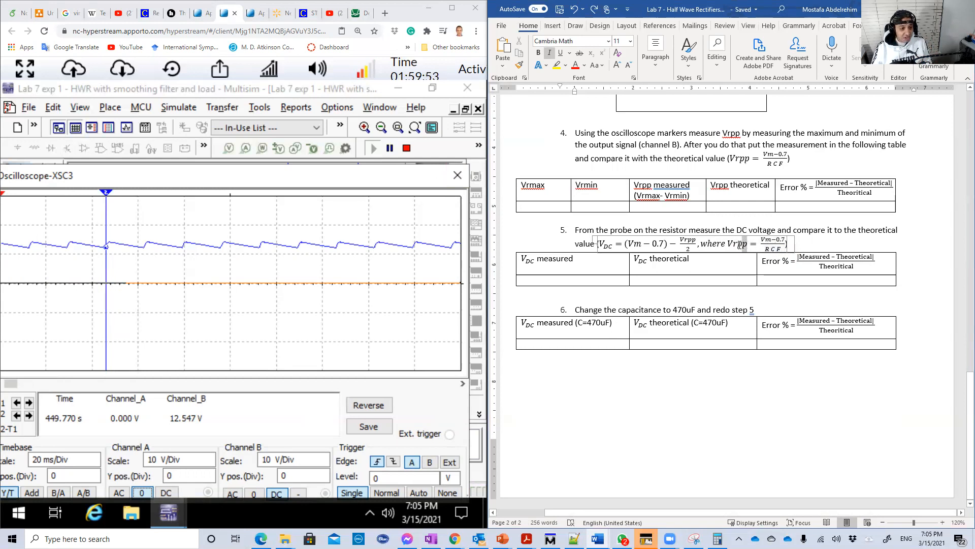
Close the oscilloscope, stop the simulation and set capacitor C's capacitance to 470 µF as step 6 requires.
left_click(459, 176)
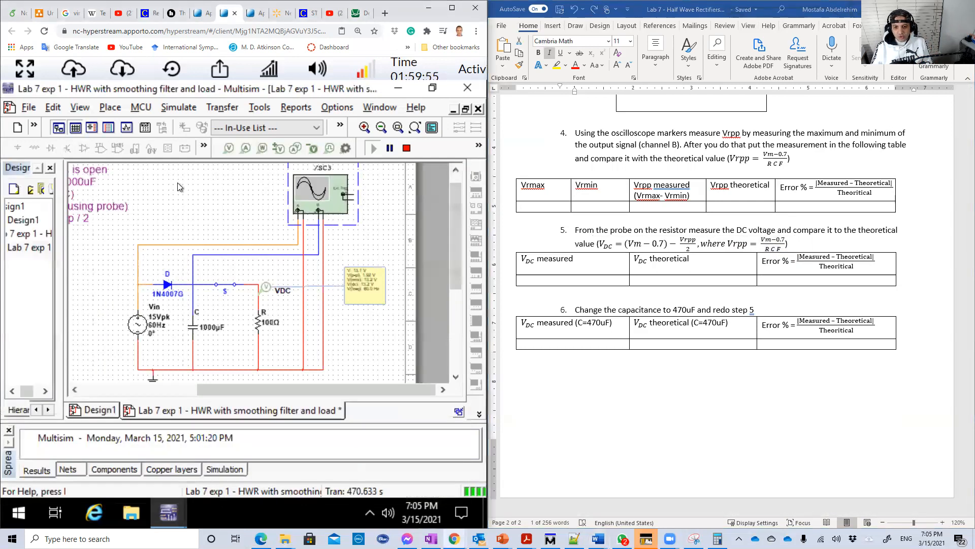
left_click(406, 148)
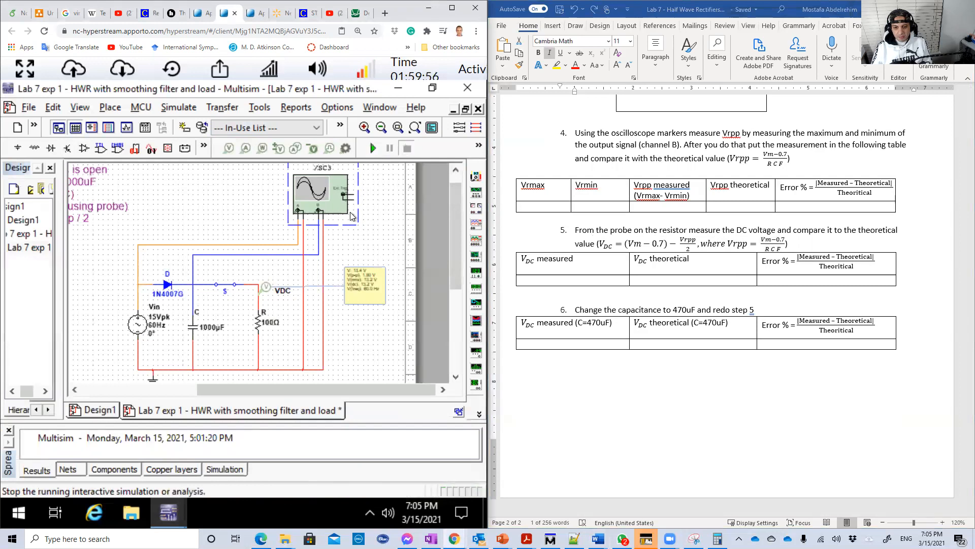
double_click(195, 331)
left_click(460, 168)
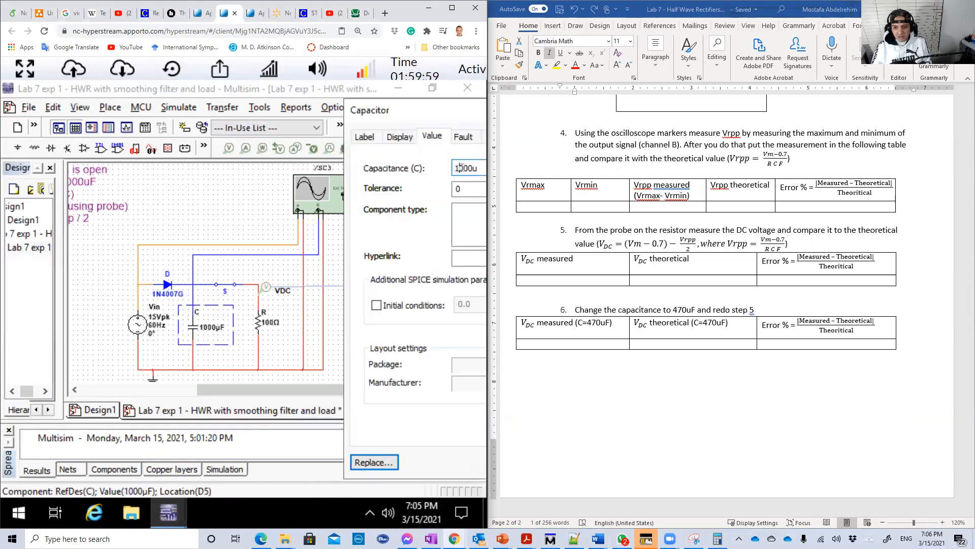
left_click_drag(467, 168, 451, 168)
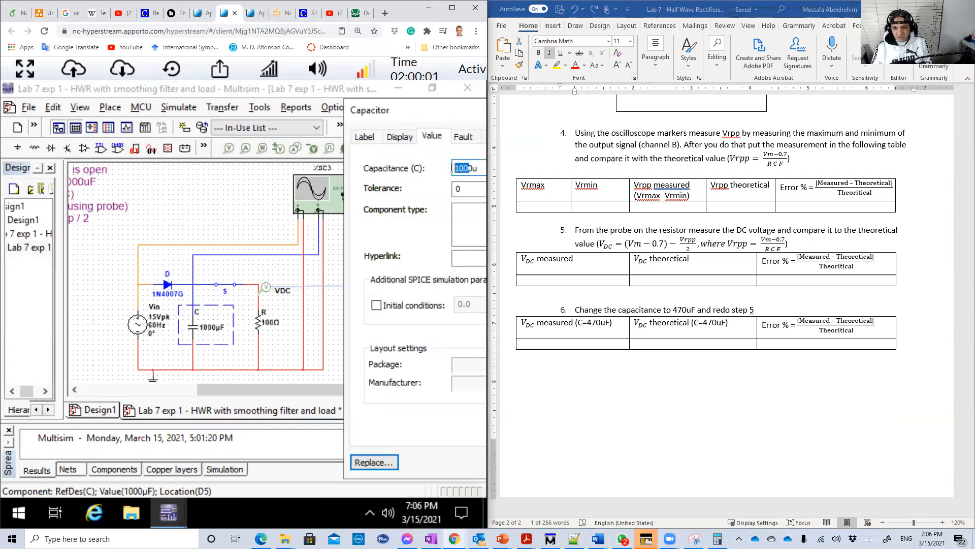
type("7")
left_click_drag(437, 115, 371, 110)
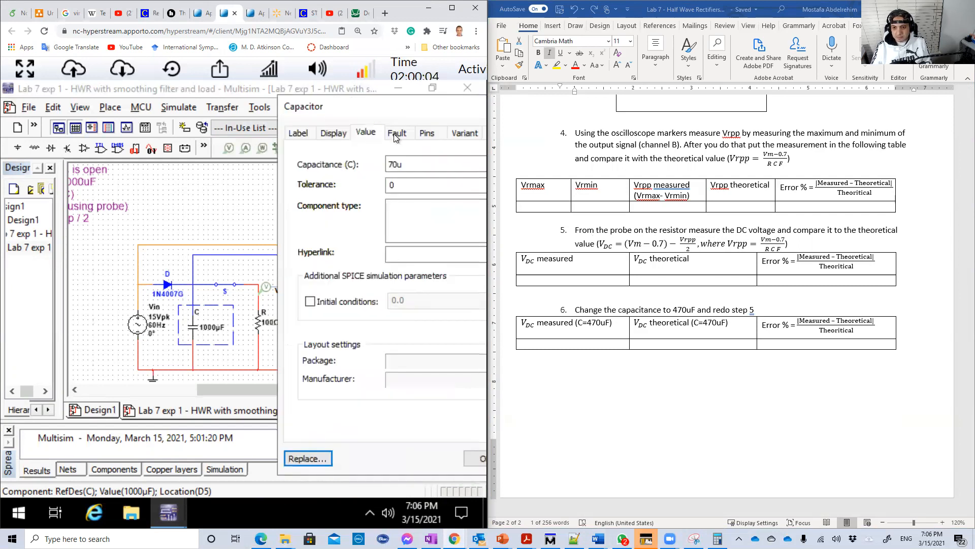
left_click(389, 163)
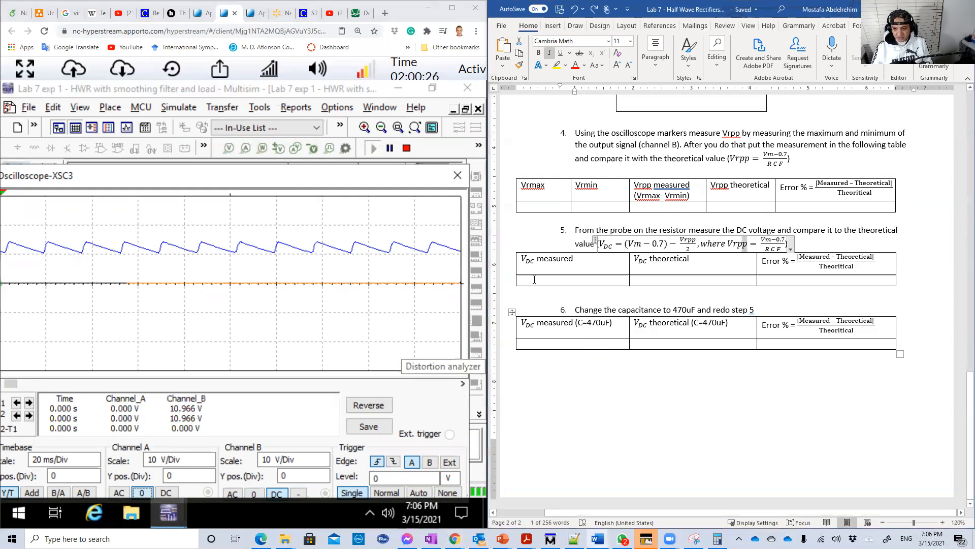
Review step 6's measured, theoretical and error cells for C=470uF against the V_DC and Vrpp formulas in step 5.
left_click(564, 348)
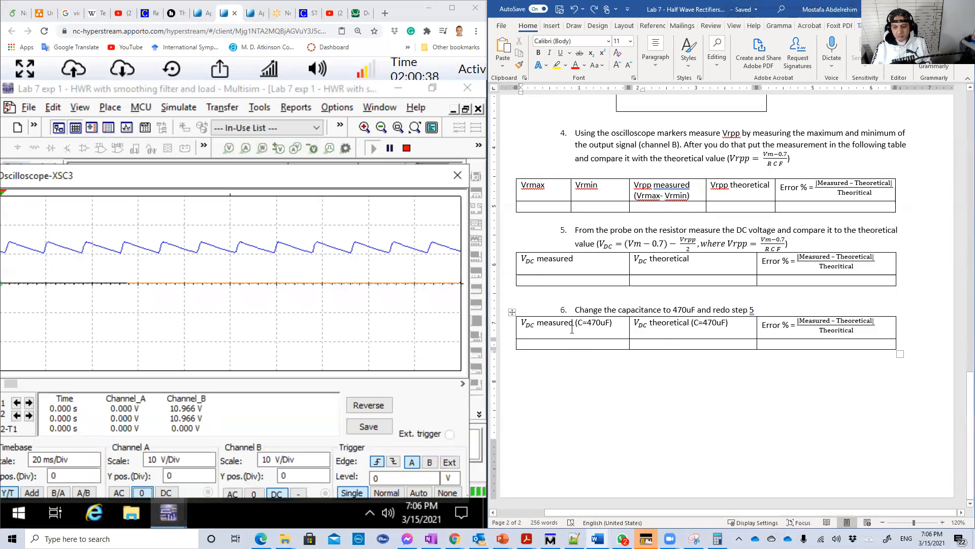
left_click_drag(522, 323, 612, 323)
left_click(641, 323)
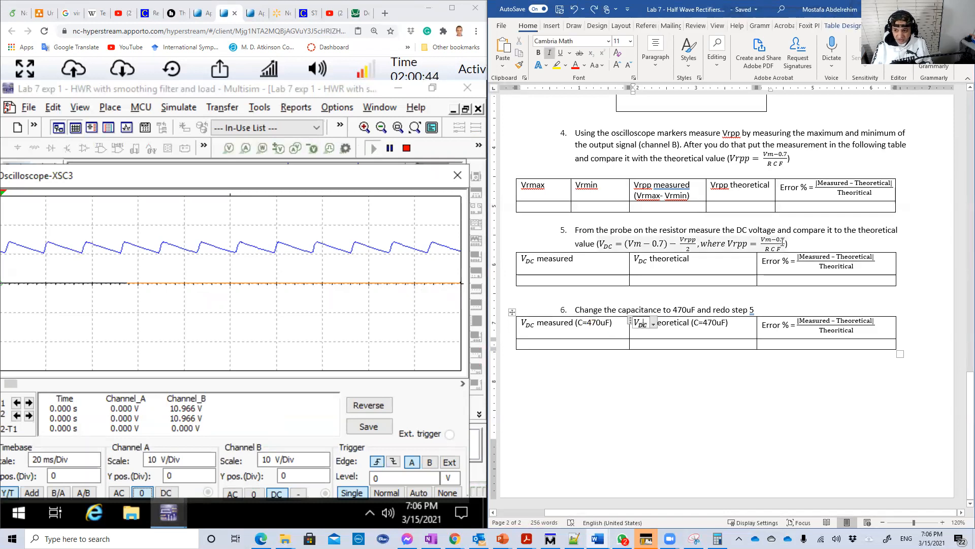
left_click_drag(641, 244, 778, 247)
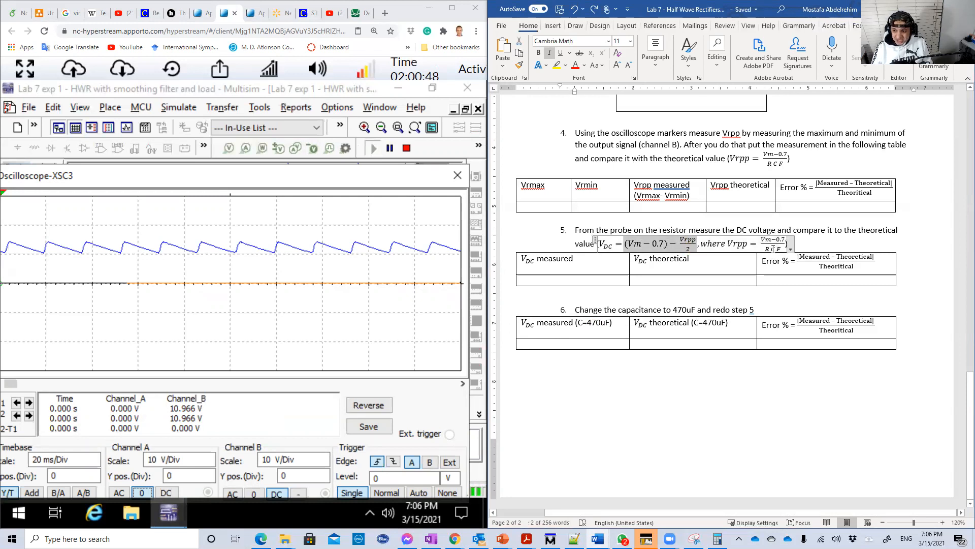
left_click(775, 248)
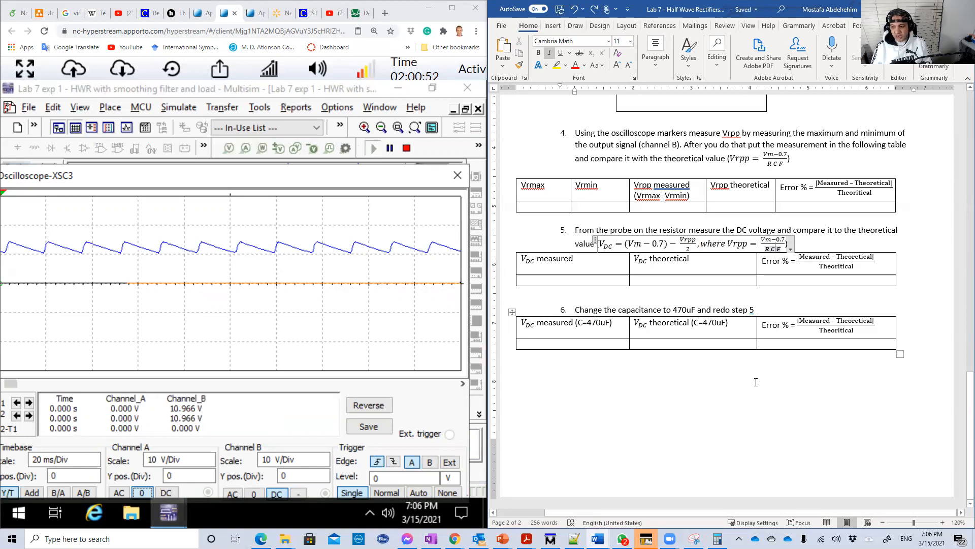
left_click(790, 345)
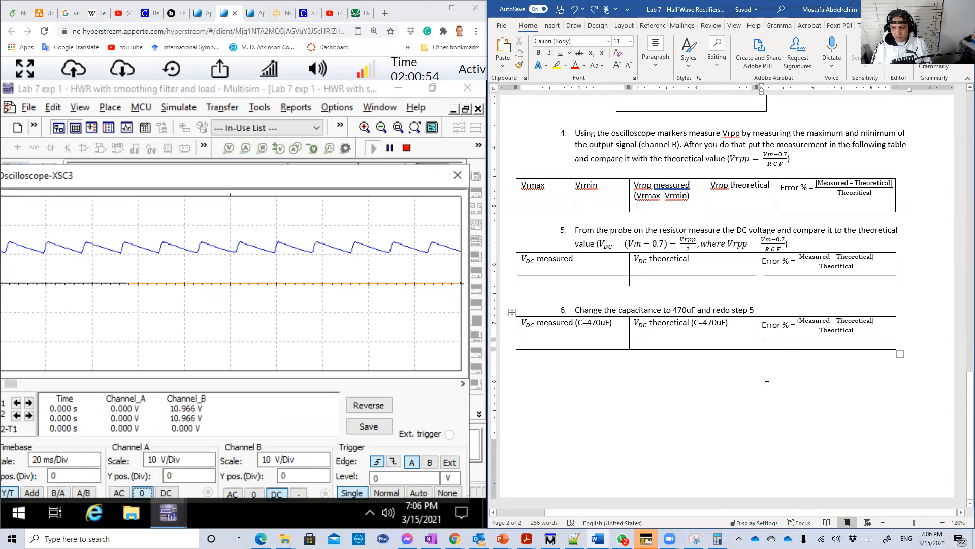
scroll(767, 385, "up", 4)
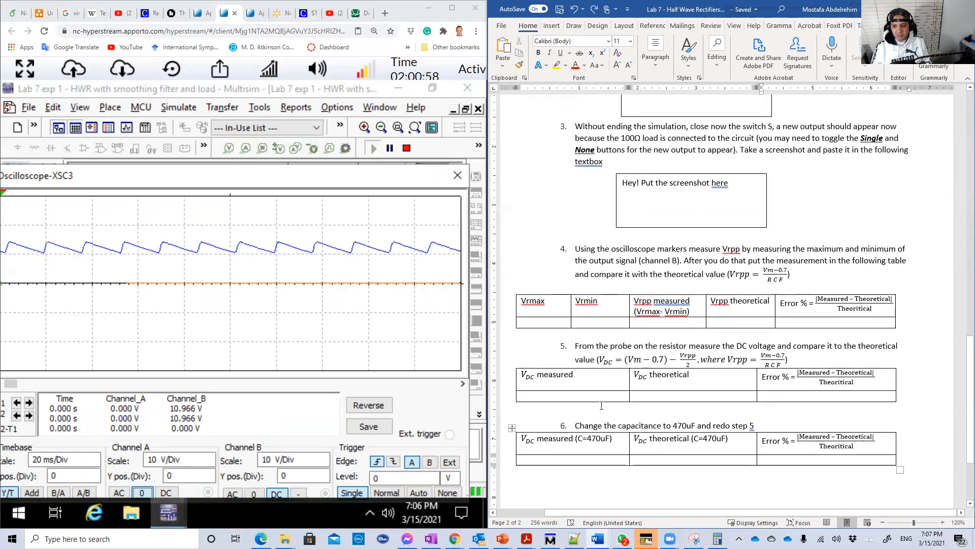
Examine the Vm − 0.7 and Vrpp/2 terms of step 5's theoretical V_DC formula alongside the oscilloscope's ripple waveform.
scroll(601, 405, "down", 1)
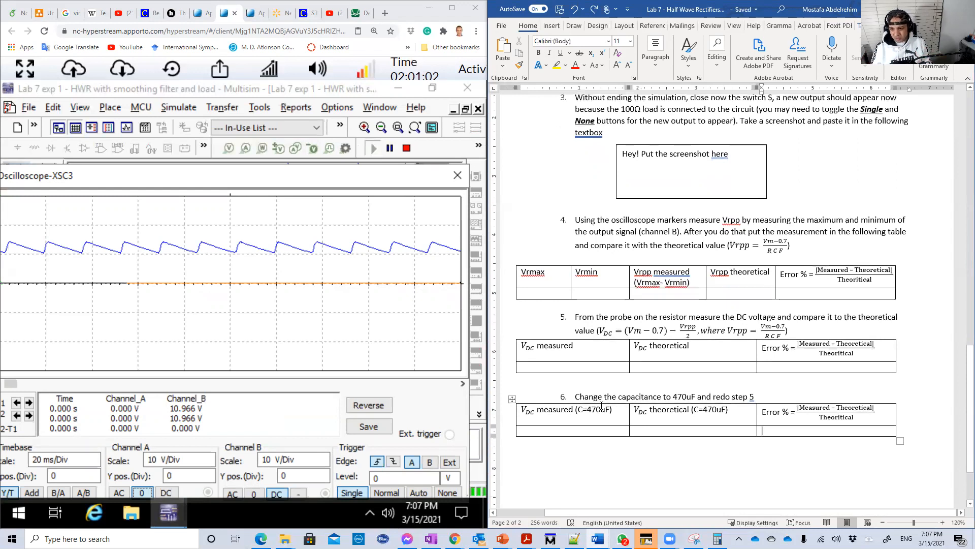
left_click(627, 330)
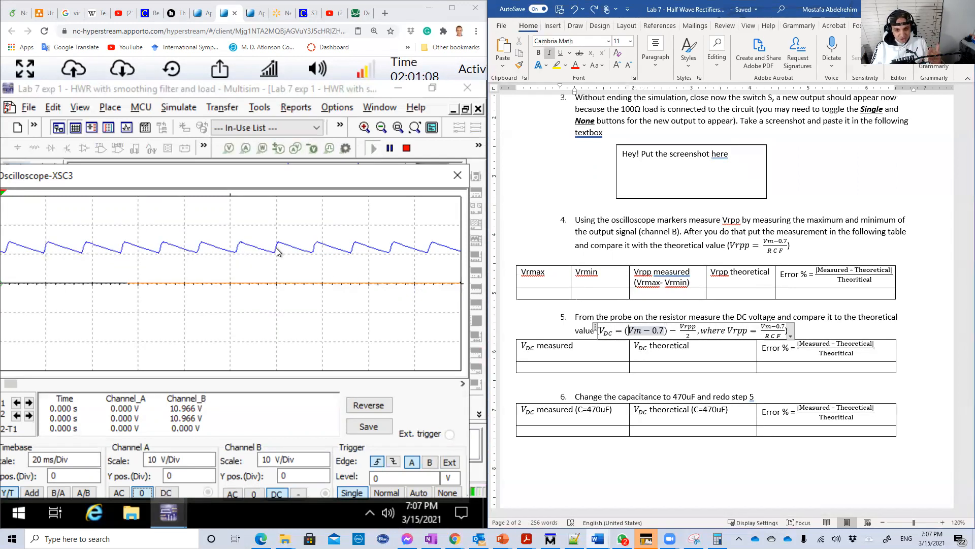
left_click_drag(626, 331, 687, 330)
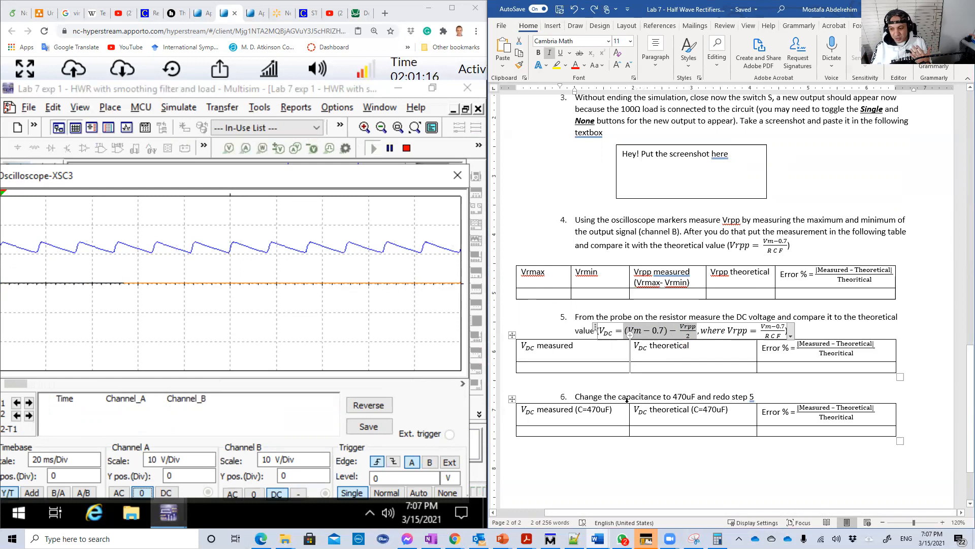
left_click(653, 330)
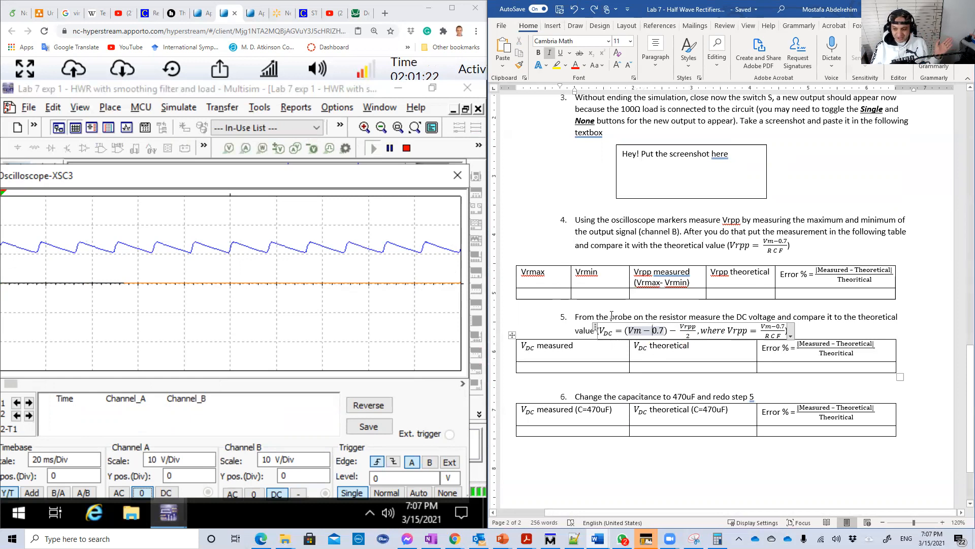
left_click_drag(628, 330, 646, 330)
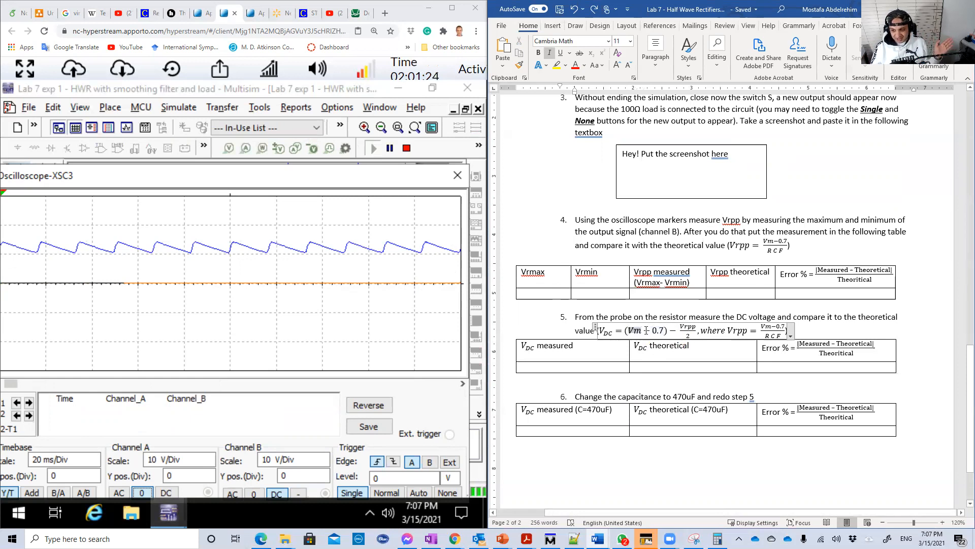
Look up Vin in the handout's circuit diagram for Vm, and examine the 0.7 and (Vm − 0.7)/(R C F) terms in step 5.
scroll(630, 338, "up", 10)
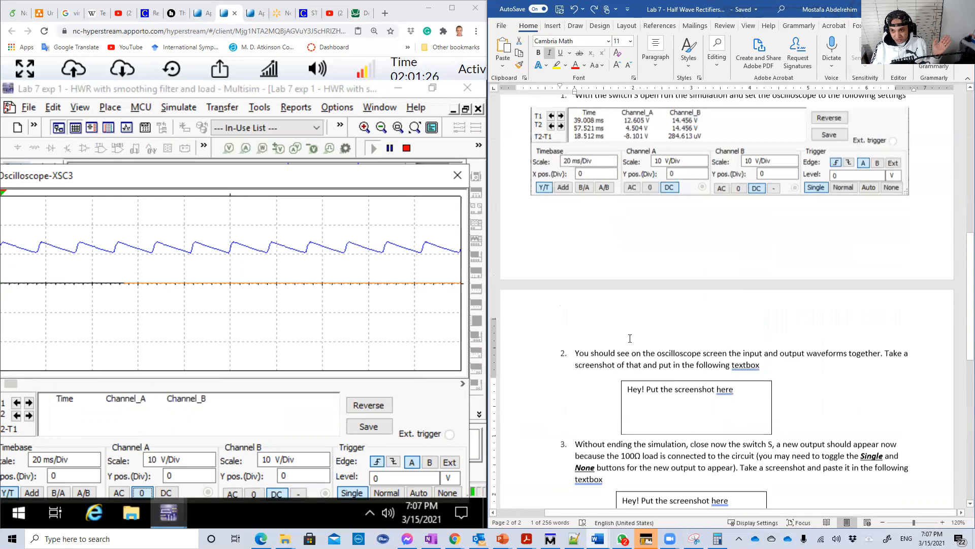
scroll(629, 338, "up", 6)
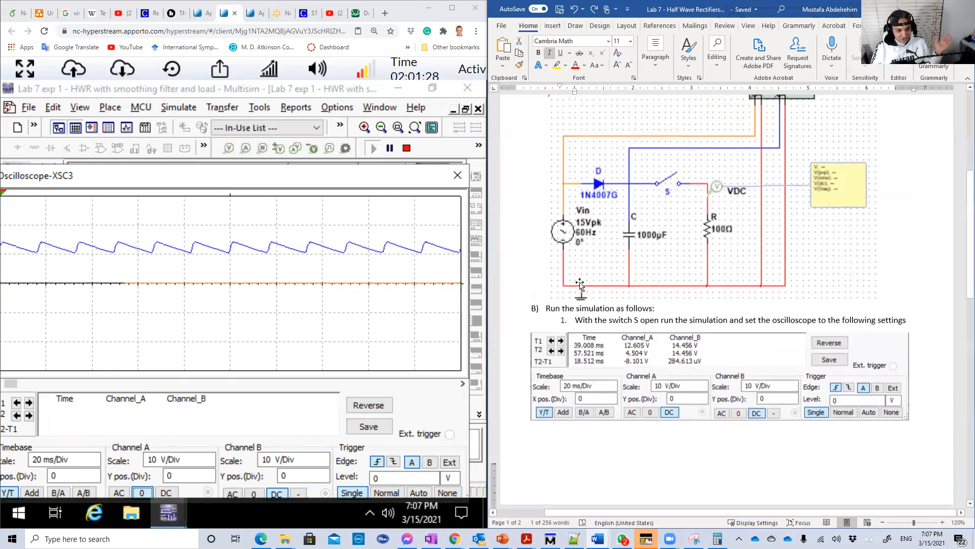
scroll(579, 284, "down", 12)
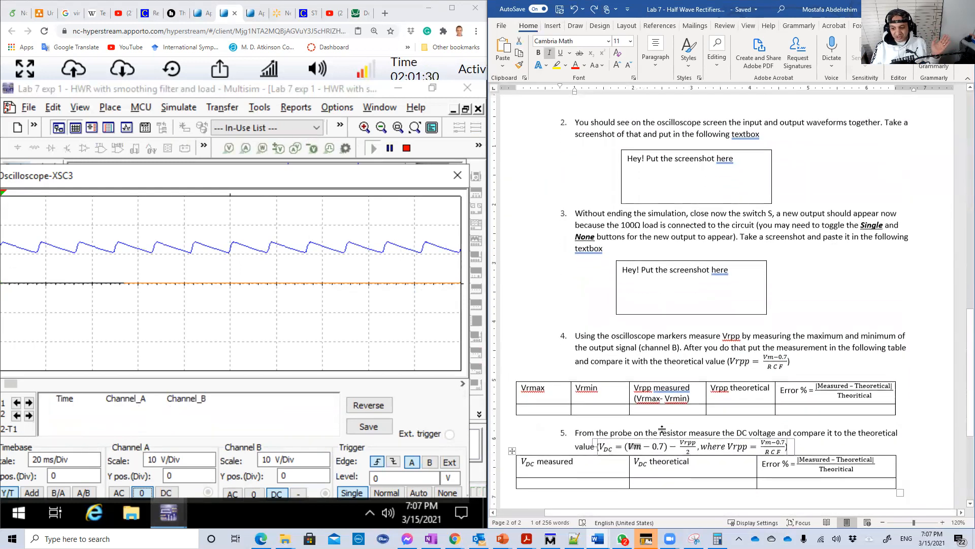
scroll(662, 428, "down", 2)
left_click(656, 387)
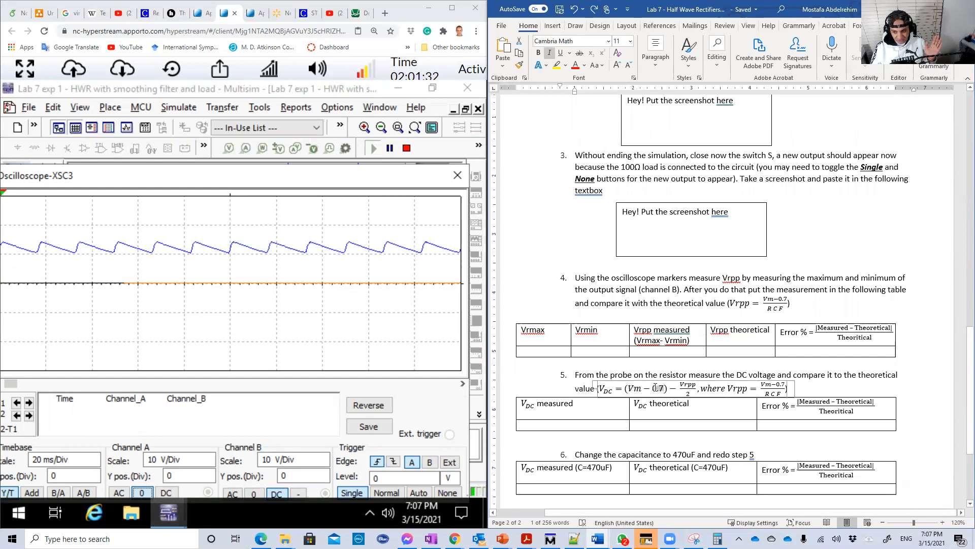
left_click(656, 389)
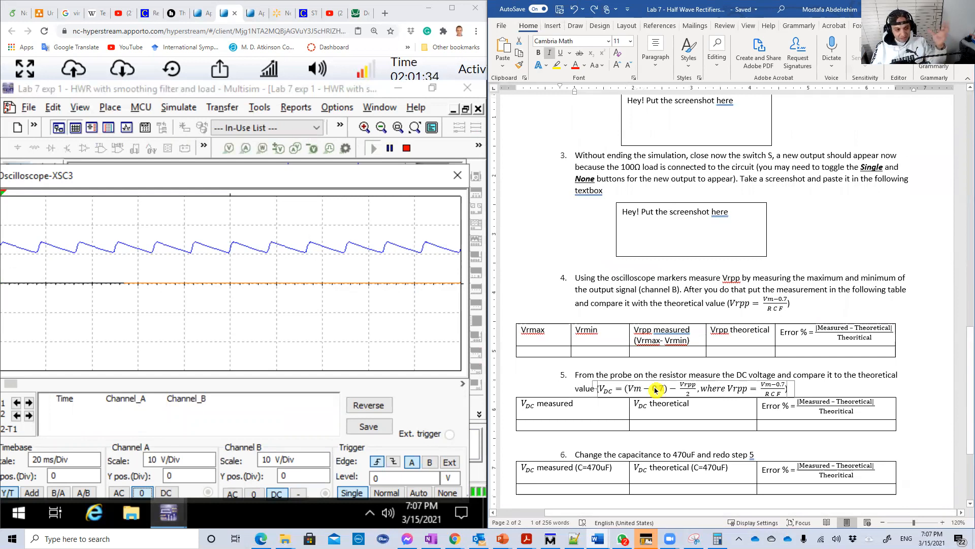
double_click(656, 389)
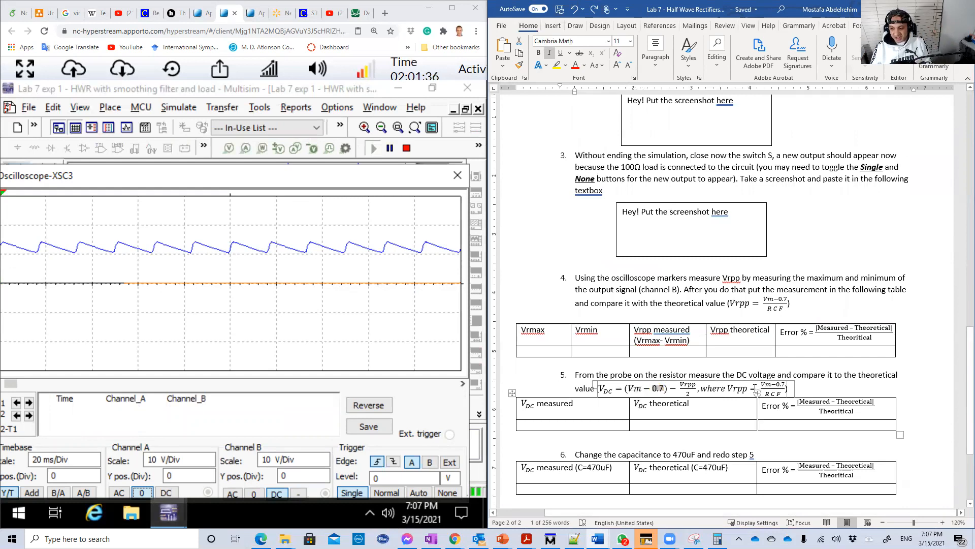
left_click_drag(761, 385, 780, 392)
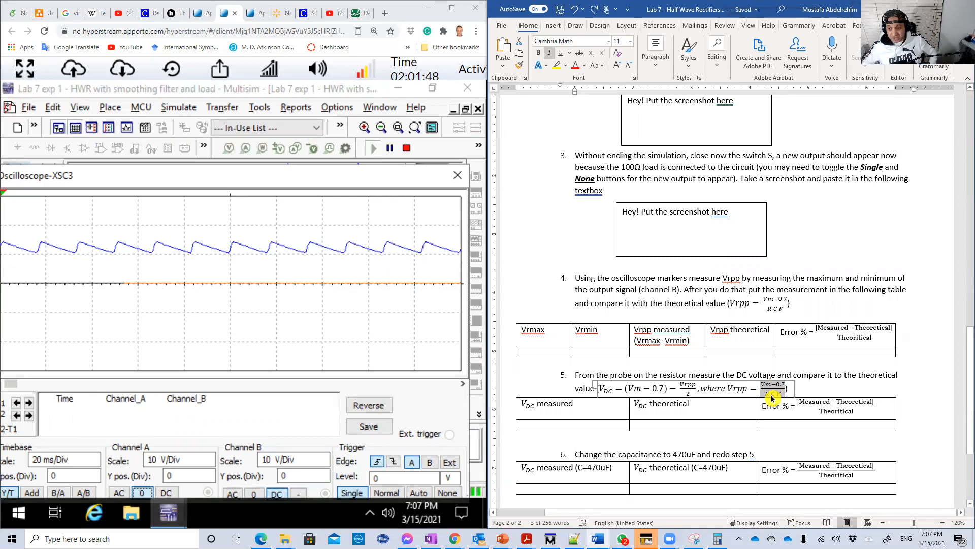
Compare the error % cells of the step 5 and C=470uF tables, considering how C enters step 5's Vrpp formula.
scroll(782, 342, "down", 3)
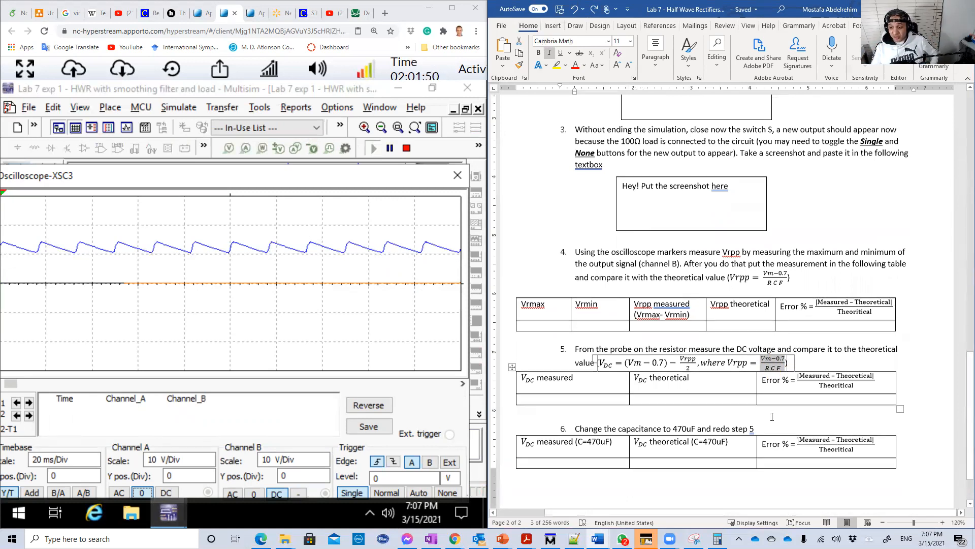
left_click(784, 308)
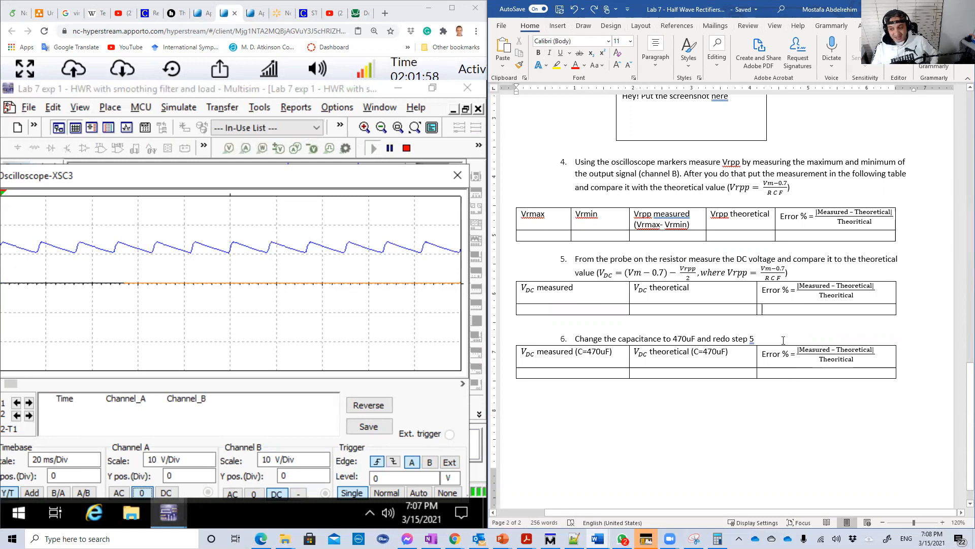
left_click(783, 373)
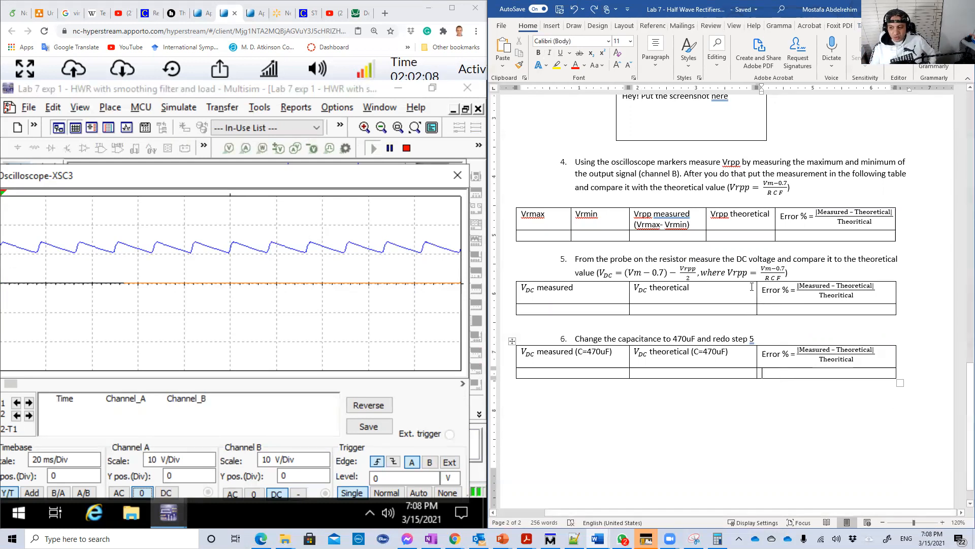
left_click_drag(729, 273, 770, 275)
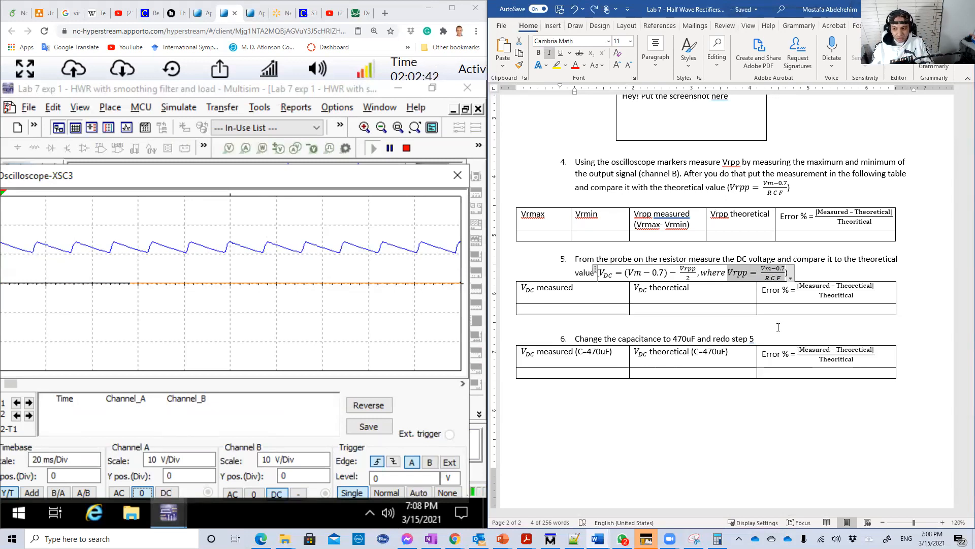
left_click(784, 375)
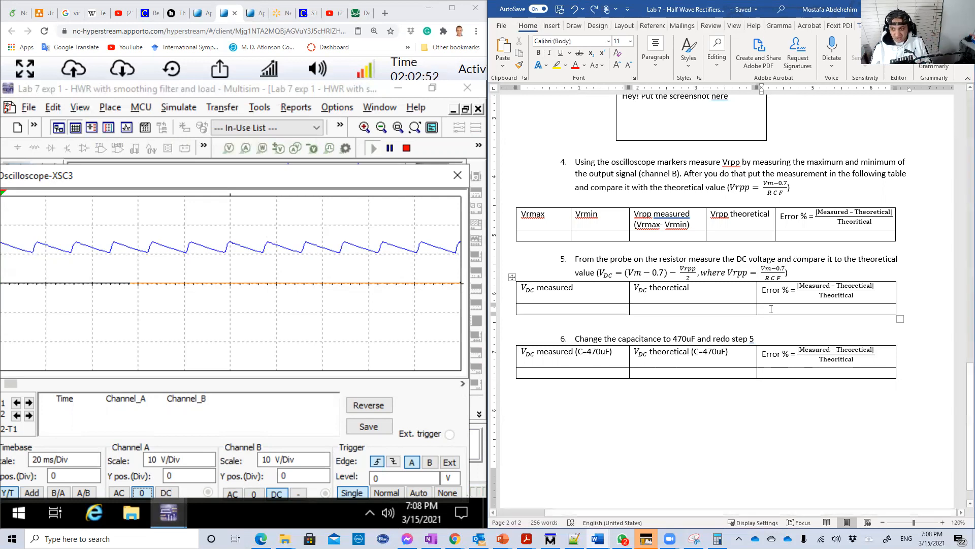
left_click(786, 374)
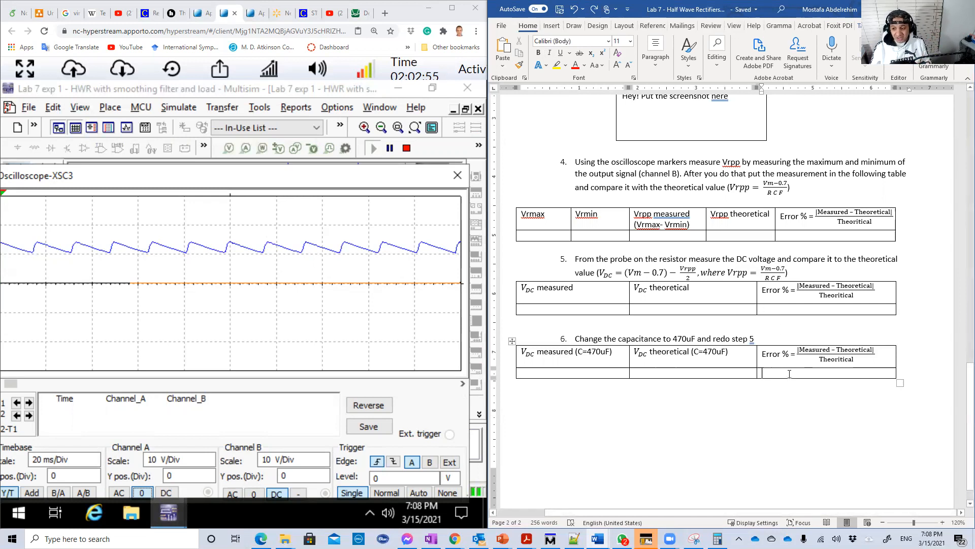
left_click(780, 312)
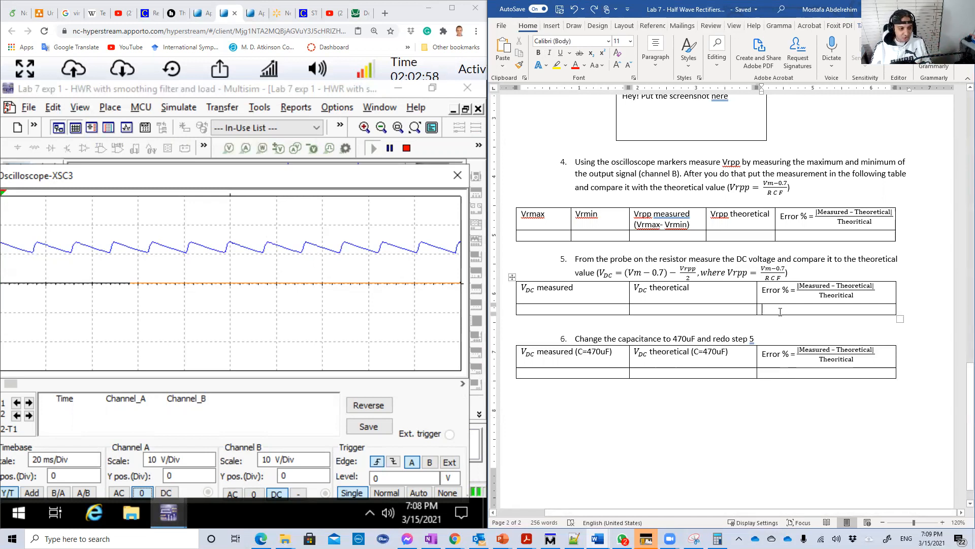